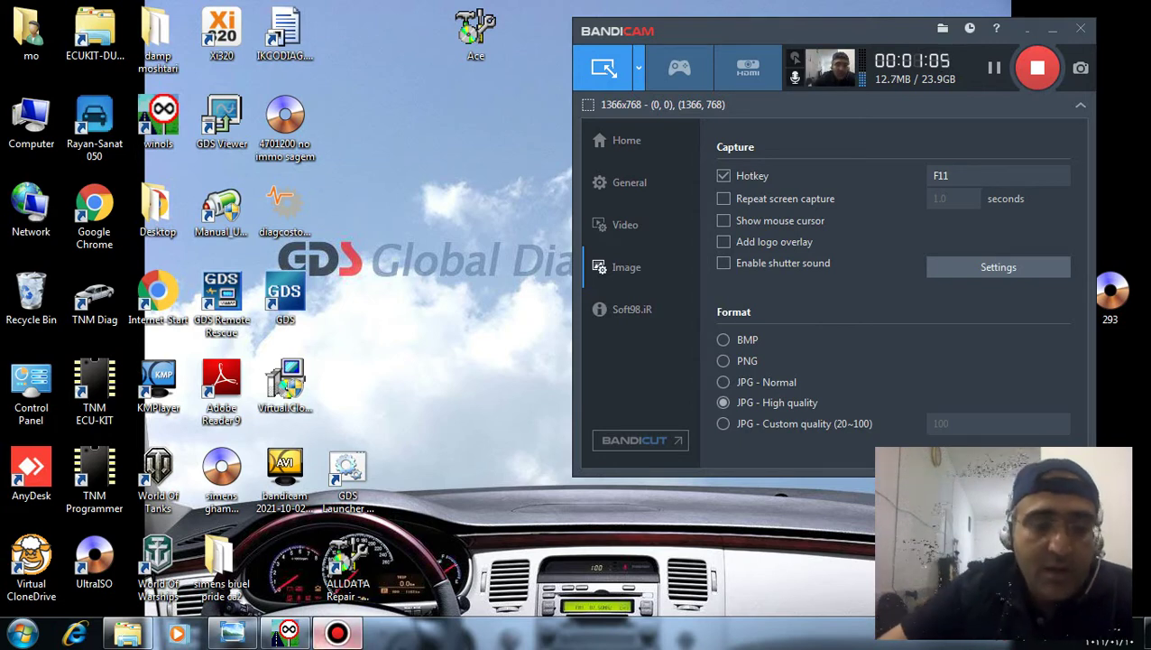
# Switch to WinOLS and step through the first potential maps in the 10001.ols hexdump up to the 12x5 map at 11C24
pyautogui.moveTo(289, 634)
pyautogui.click(283, 548)
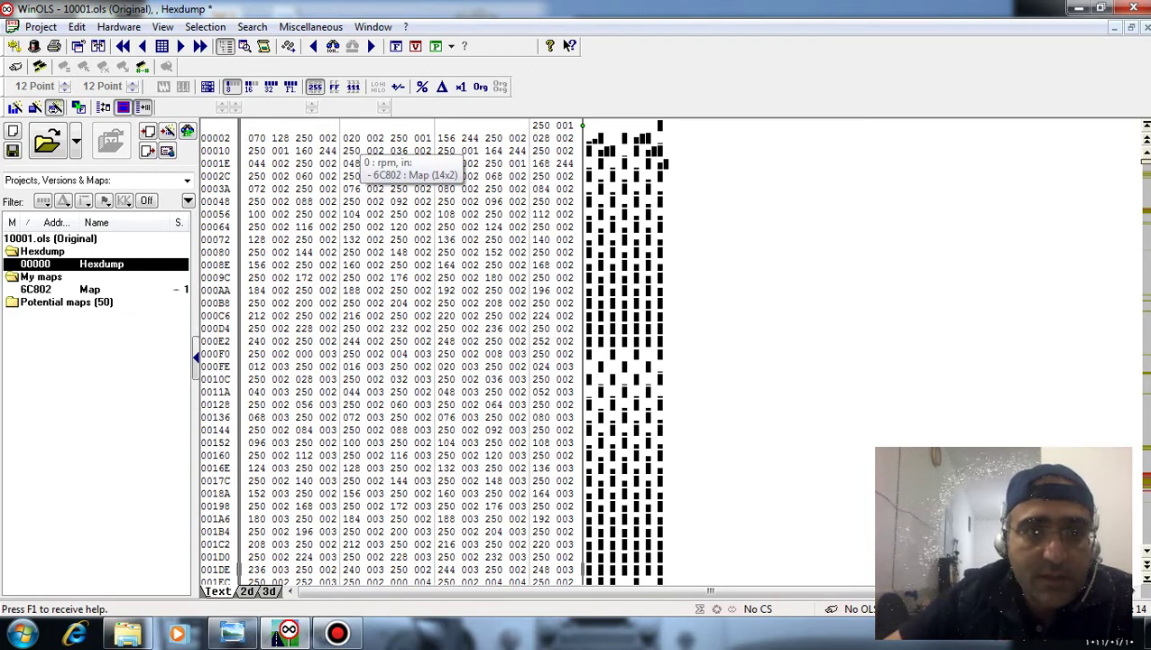
pyautogui.click(353, 138)
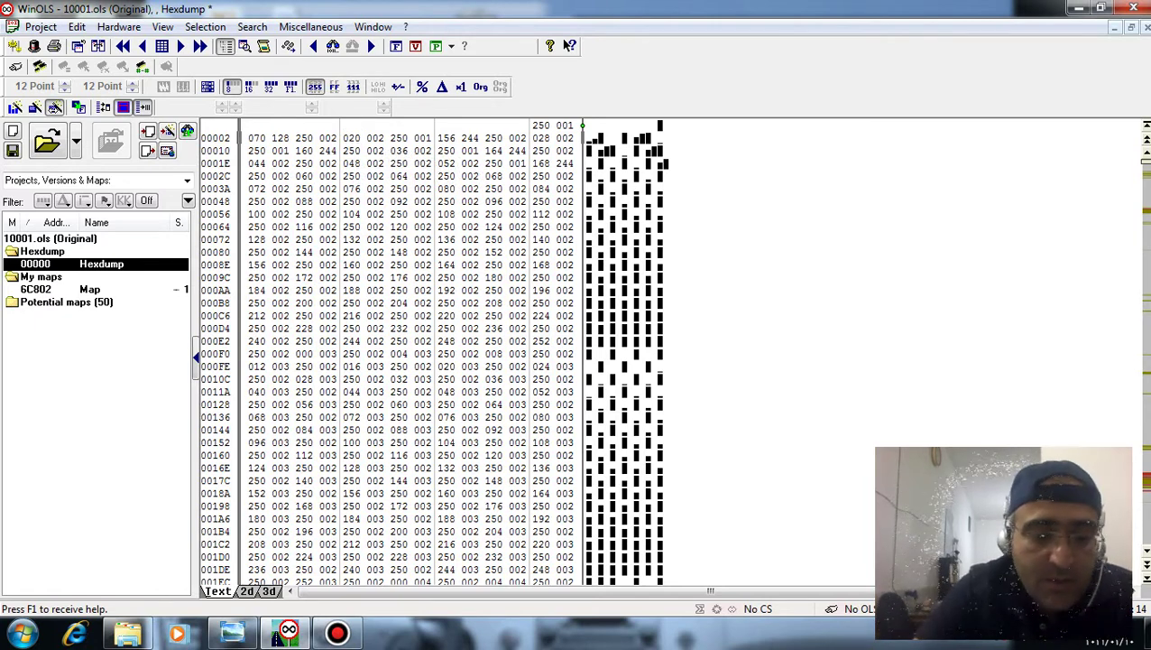
pyautogui.press('f')
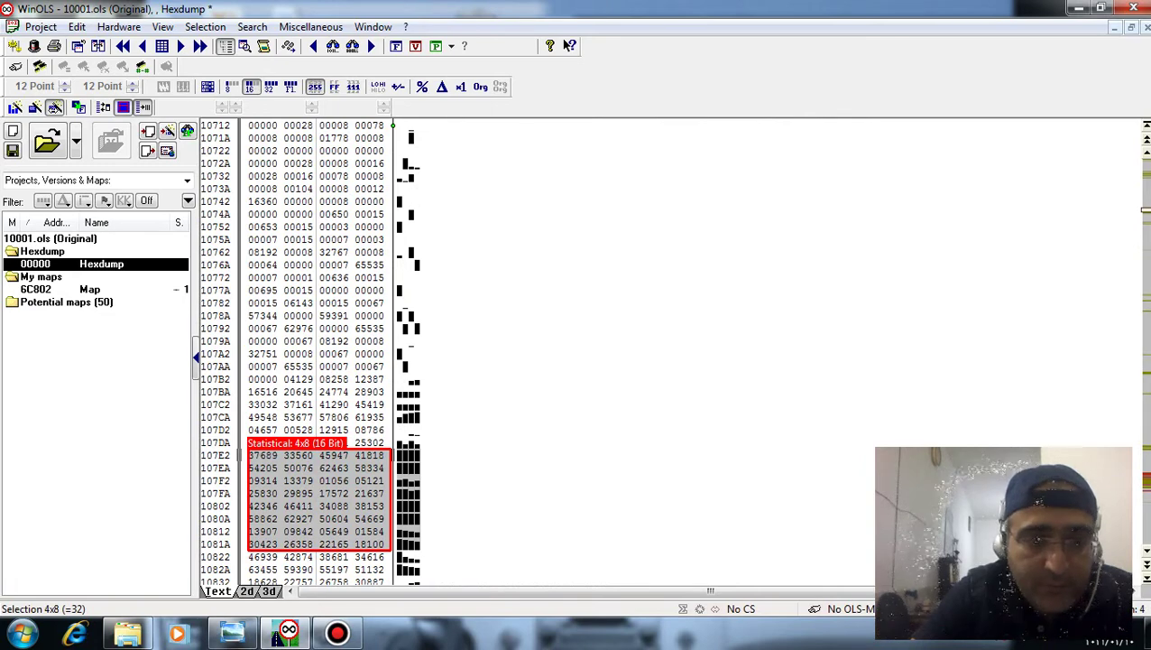
pyautogui.press('k')
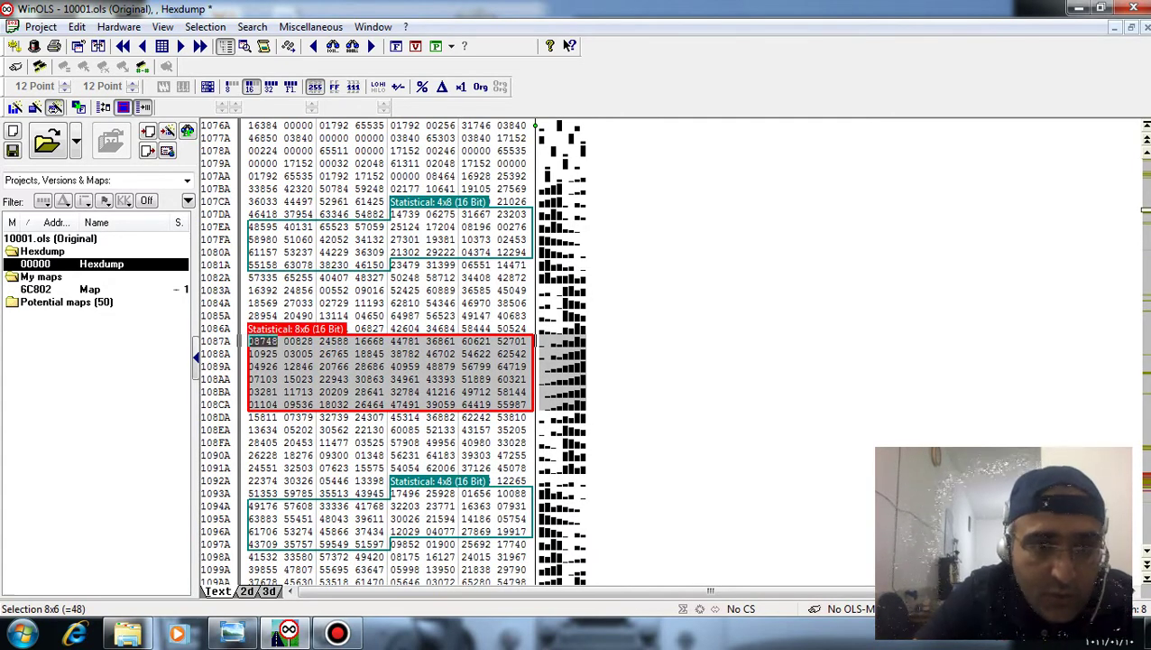
pyautogui.press('f')
pyautogui.press('f')
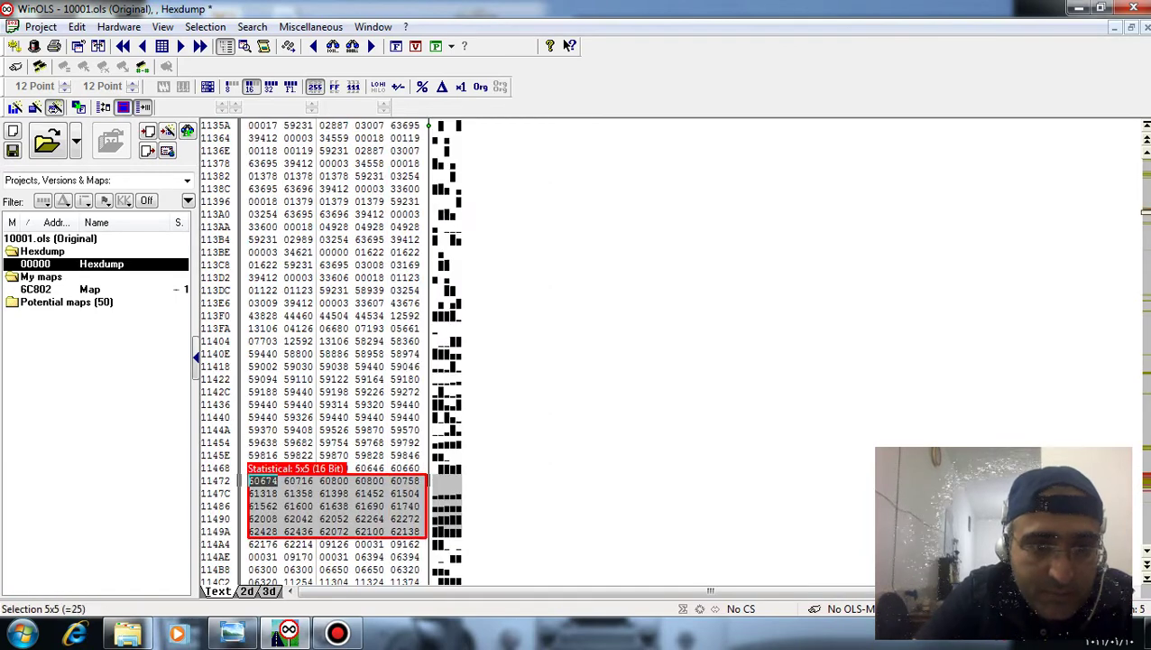
pyautogui.press('k')
pyautogui.press('k')
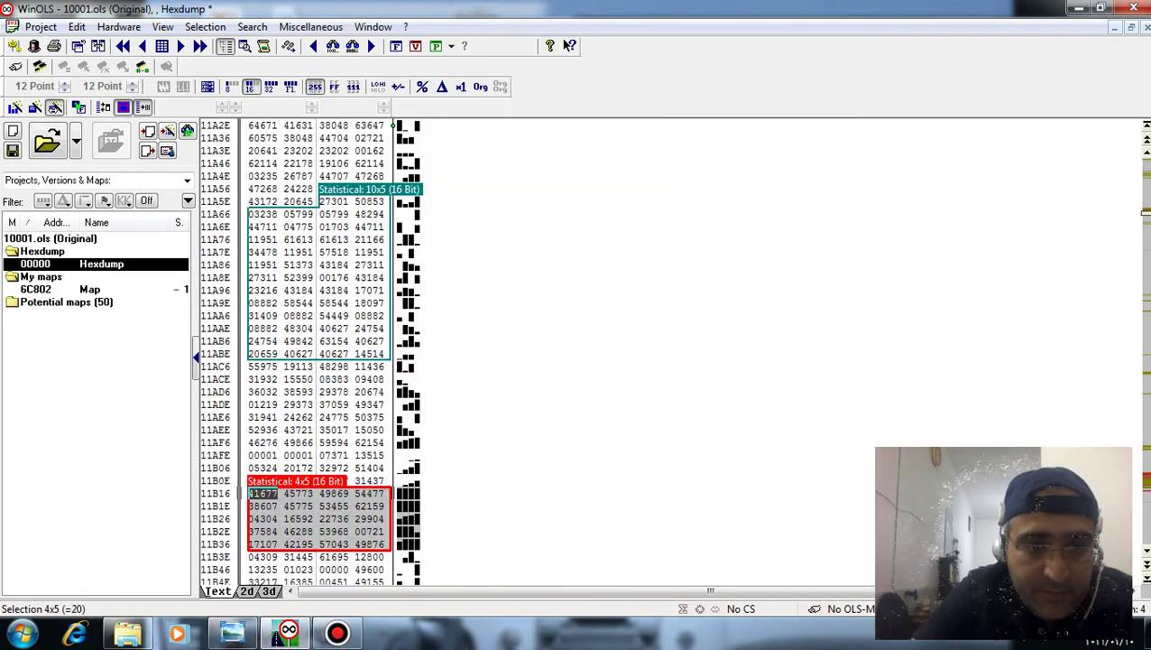
pyautogui.press('k')
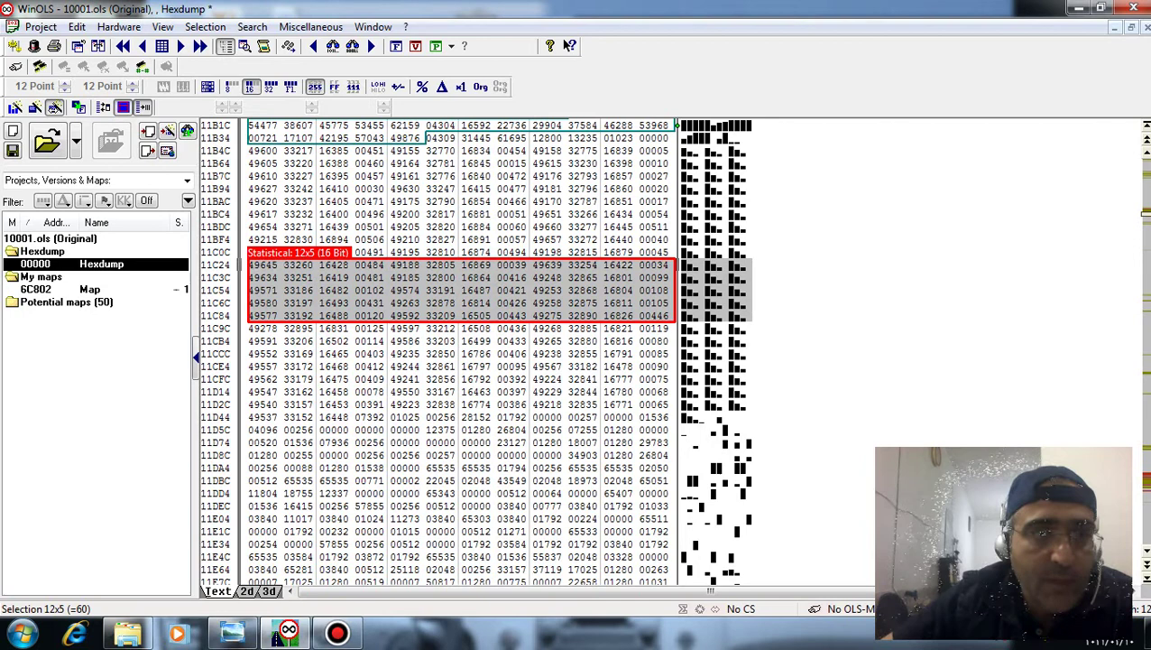
# Show the map preview window and step through the potential maps to the 16x11 map at 69B32
pyautogui.click(245, 46)
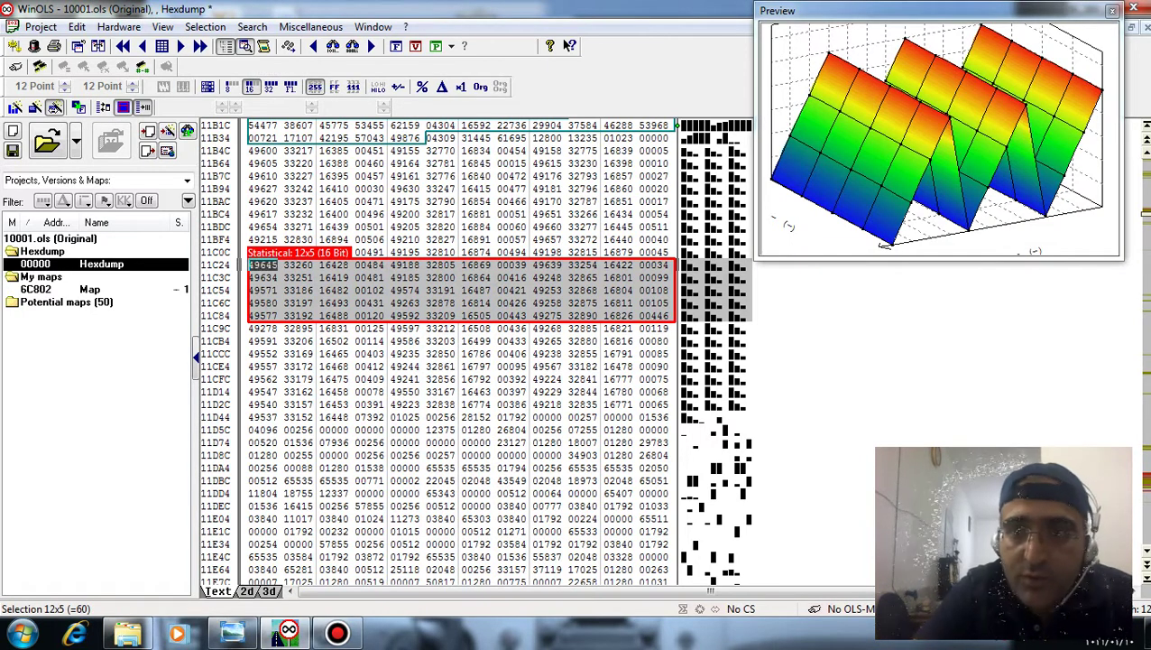
pyautogui.press('f')
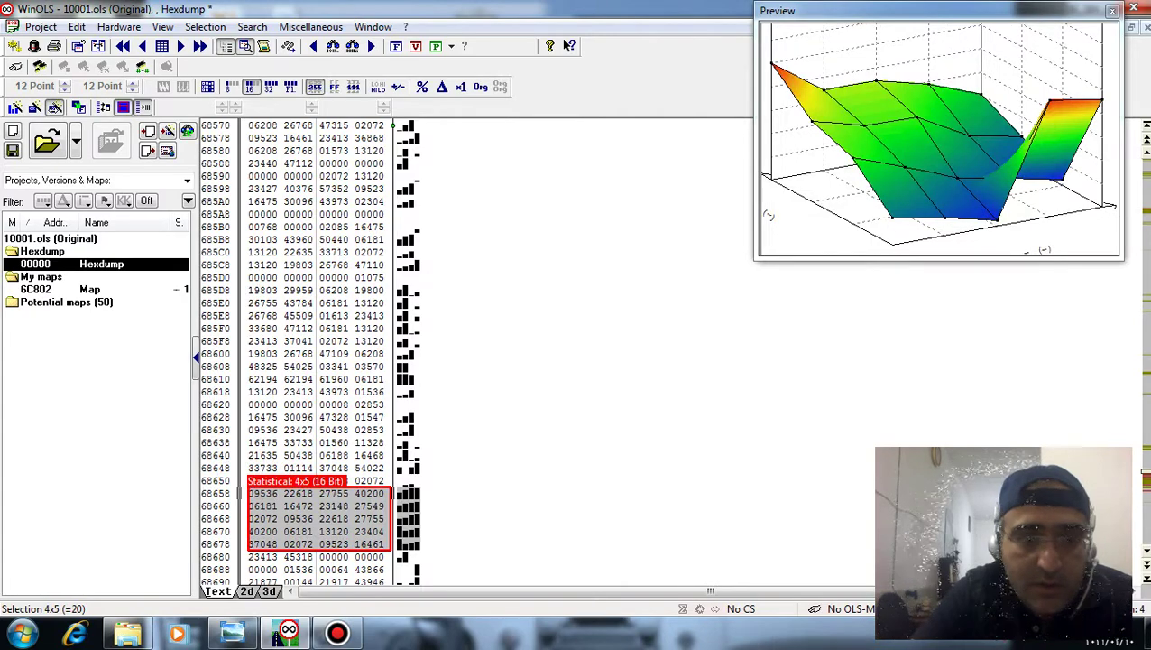
pyautogui.press('f')
pyautogui.press('f')
pyautogui.press('f')
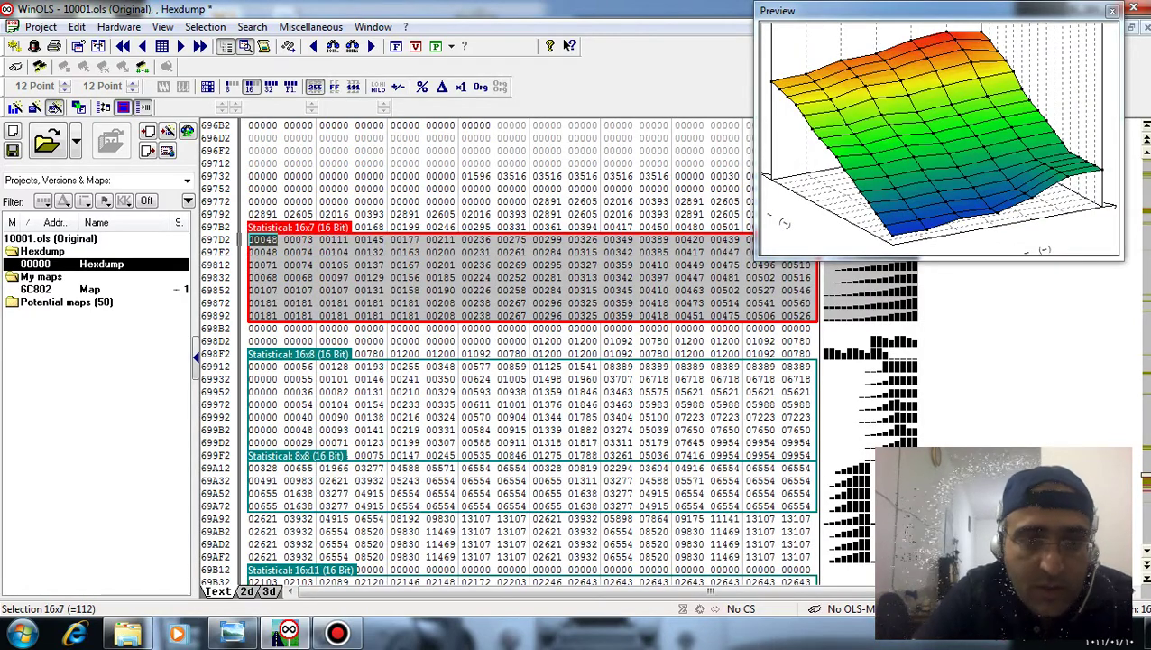
pyautogui.press('f')
pyautogui.press('f')
pyautogui.press('f')
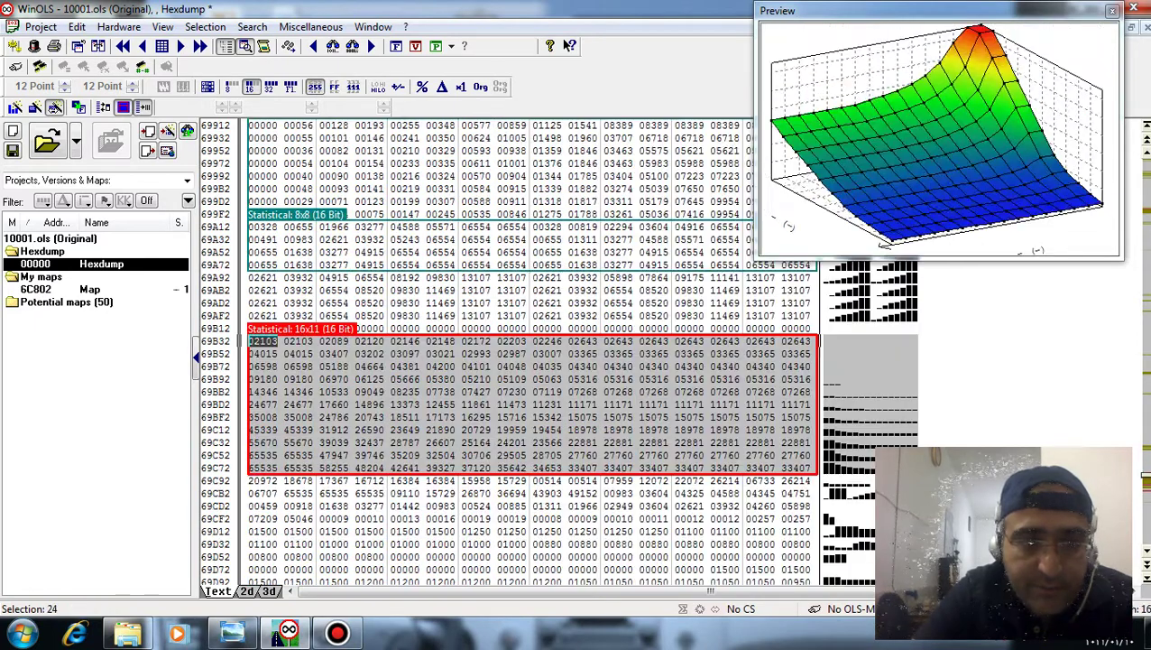
# Examine the following potential maps one after another up to the 12x18 8-bit map at 6C702
pyautogui.press('pagedown')
pyautogui.press('pagedown')
pyautogui.press('pagedown')
pyautogui.press('pagedown')
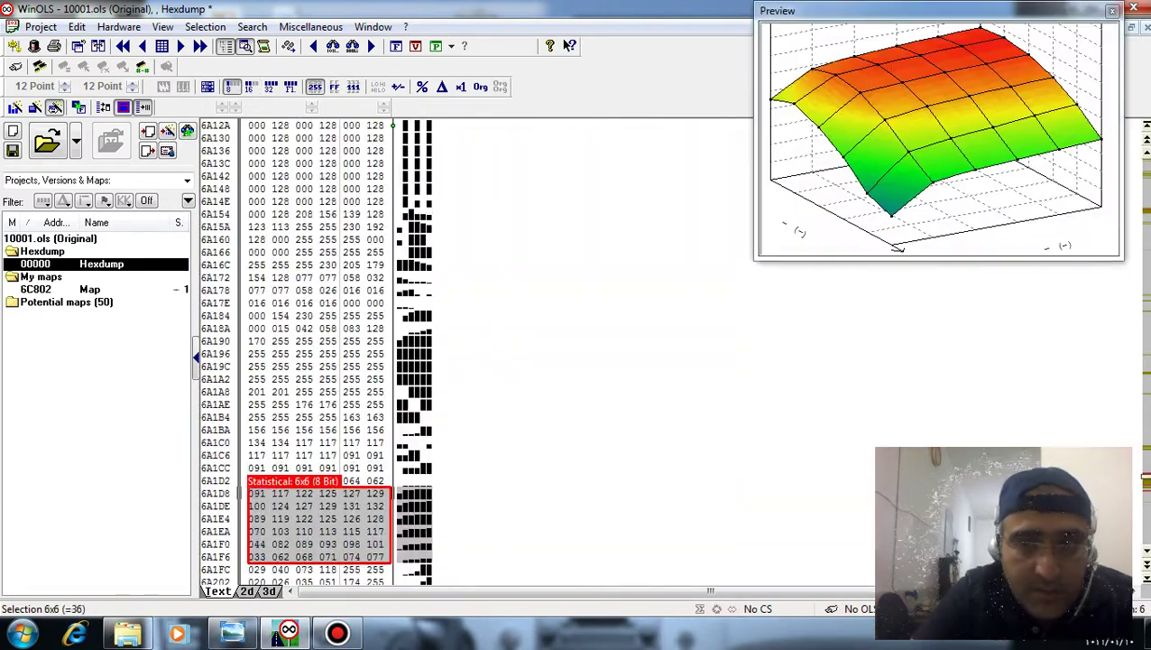
pyautogui.press('pagedown')
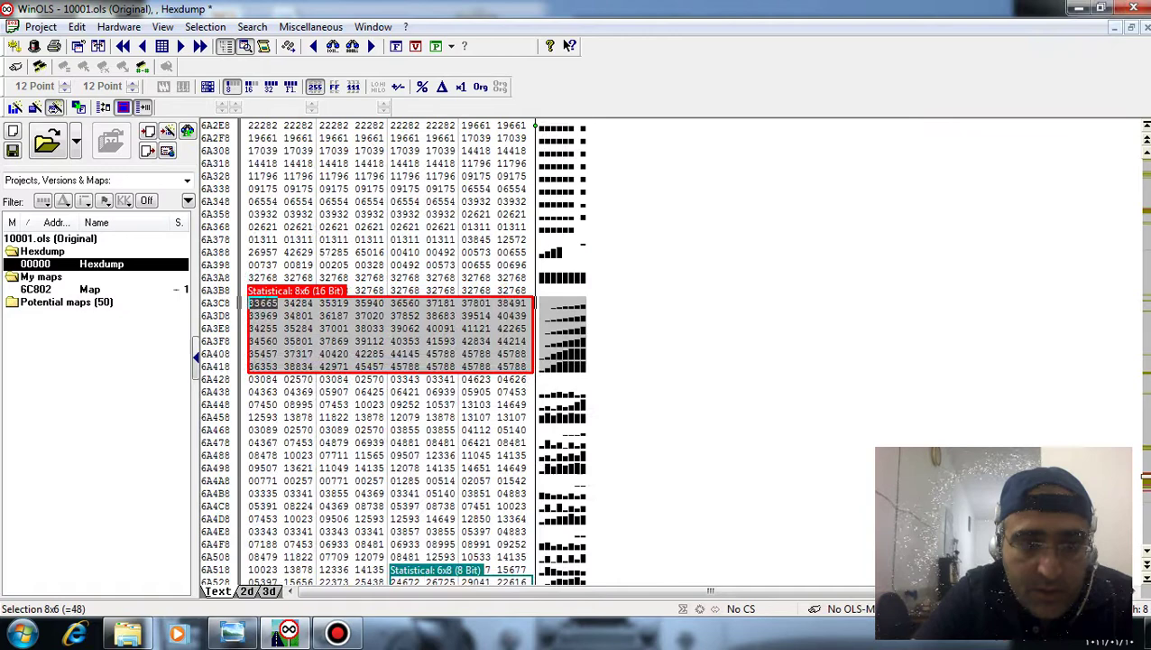
pyautogui.press('pagedown')
pyautogui.press('pagedown')
pyautogui.press('pagedown')
pyautogui.press('pagedown')
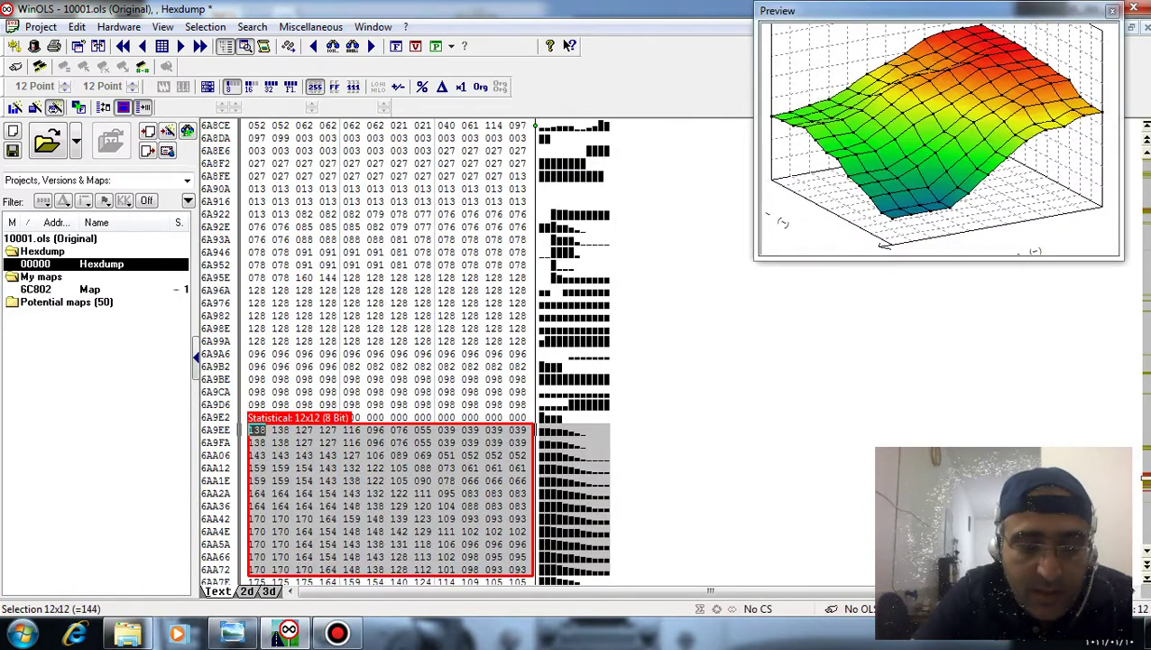
pyautogui.press('pagedown')
pyautogui.press('pagedown')
pyautogui.press('pagedown')
pyautogui.press('pagedown')
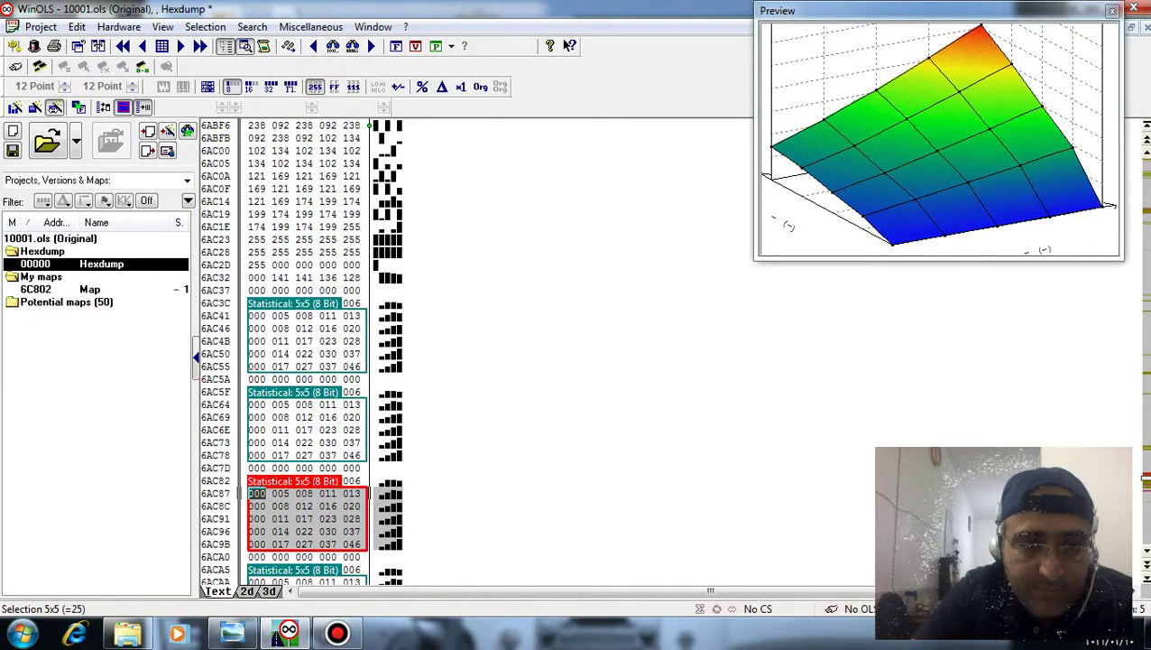
pyautogui.press('pagedown')
pyautogui.press('pagedown')
pyautogui.press('pagedown')
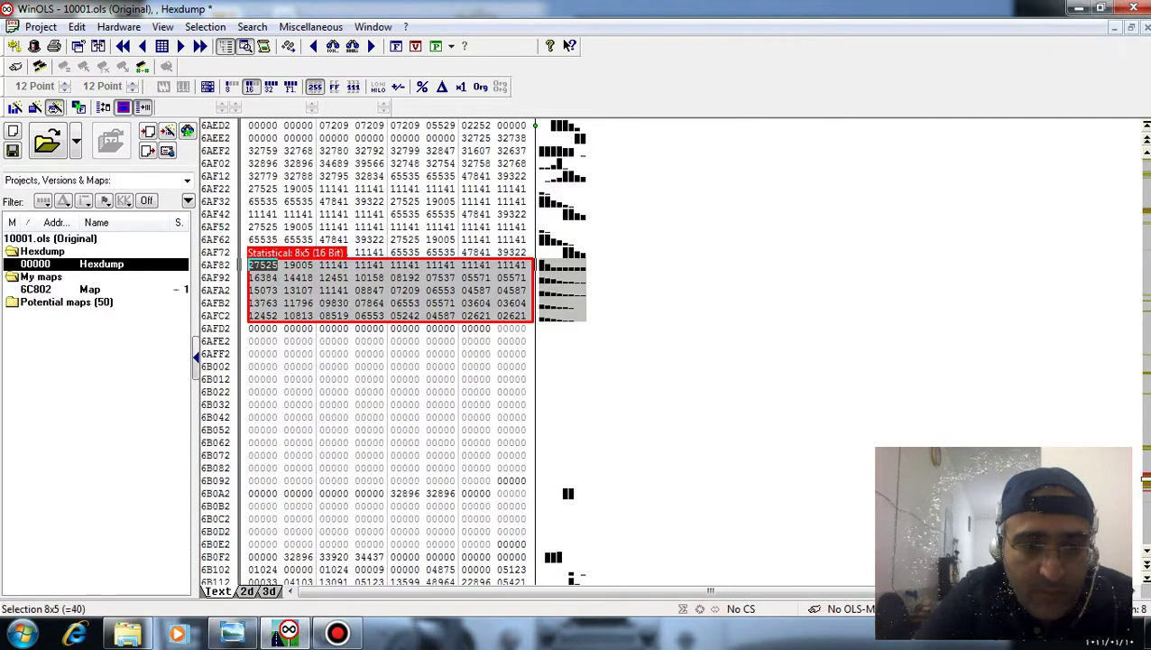
pyautogui.press('pagedown')
pyautogui.press('pagedown')
pyautogui.press('pagedown')
pyautogui.press('pagedown')
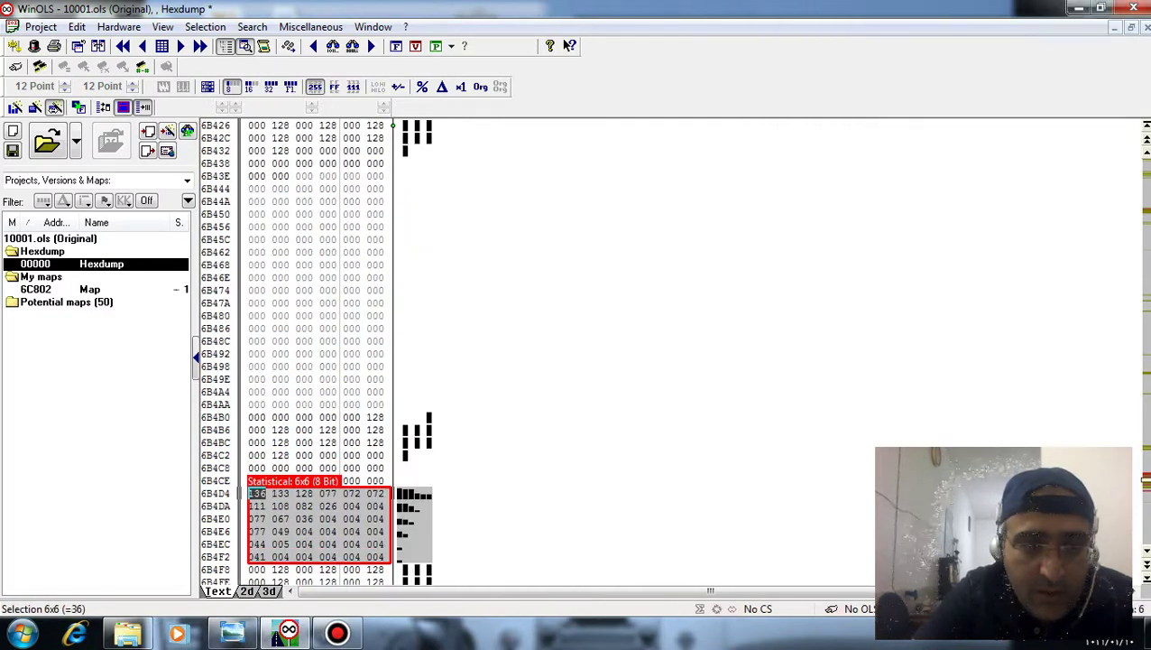
pyautogui.press('pagedown')
pyautogui.press('pagedown')
pyautogui.press('pagedown')
pyautogui.press('pagedown')
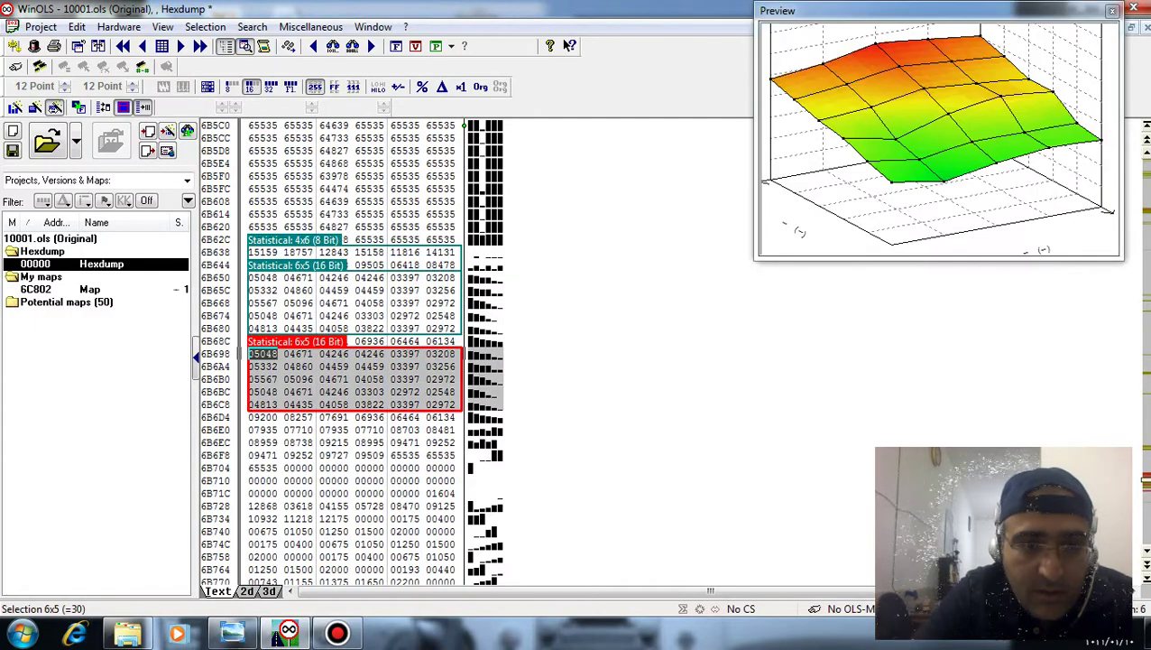
pyautogui.press('f')
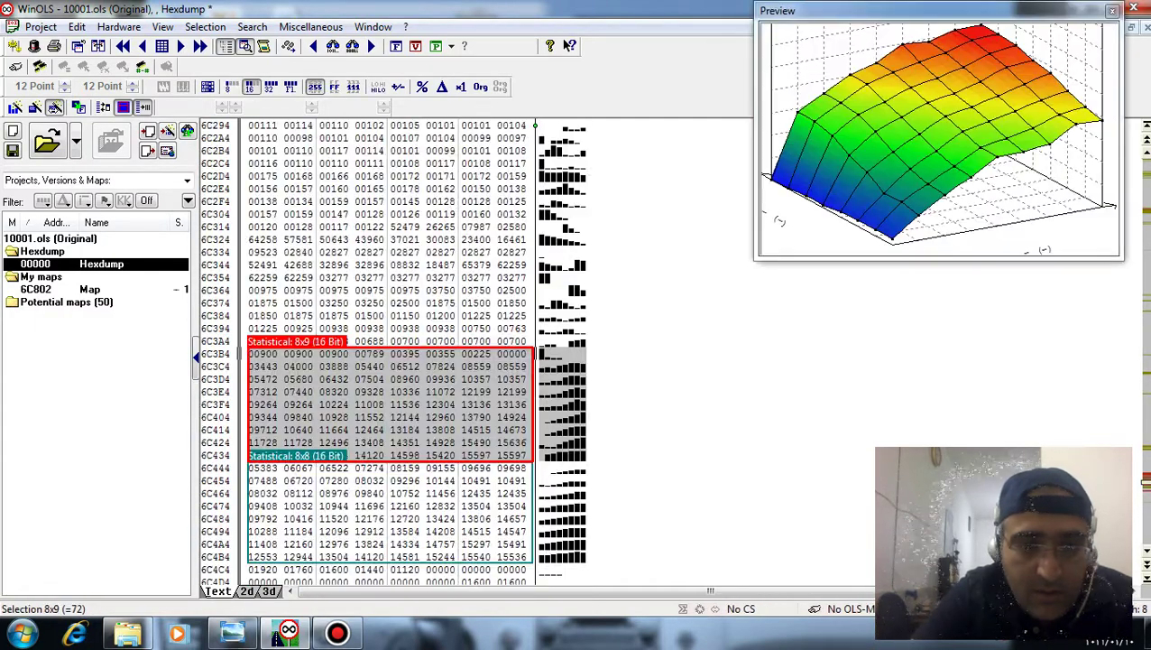
pyautogui.press('pagedown')
pyautogui.press('pagedown')
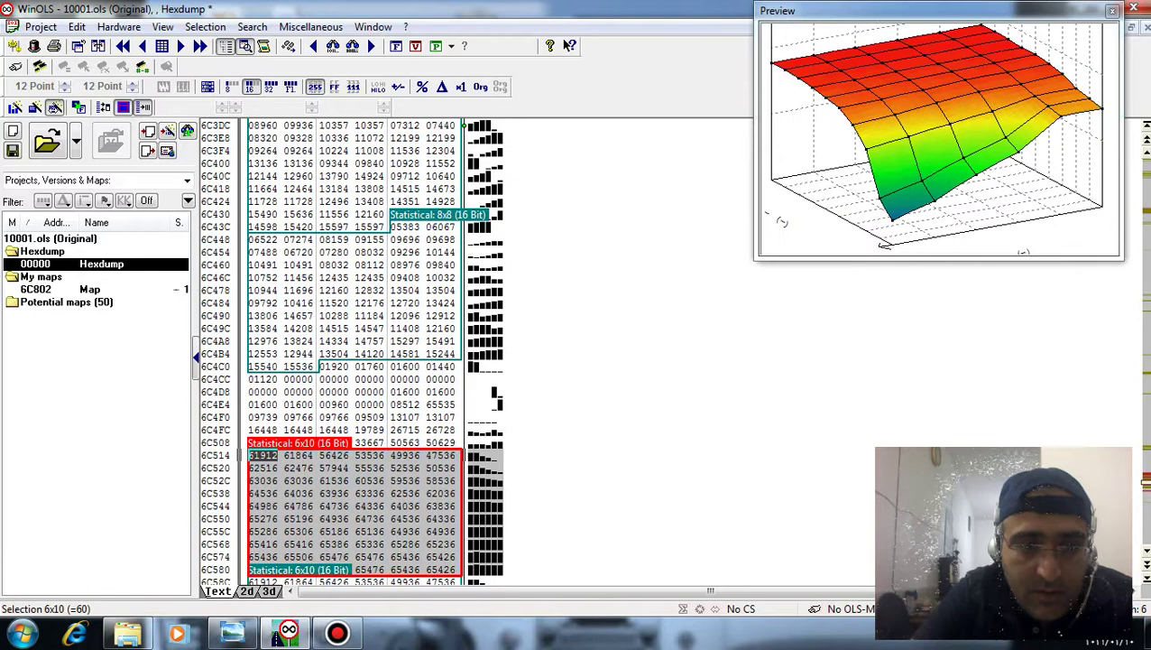
pyautogui.press('pagedown')
pyautogui.press('pagedown')
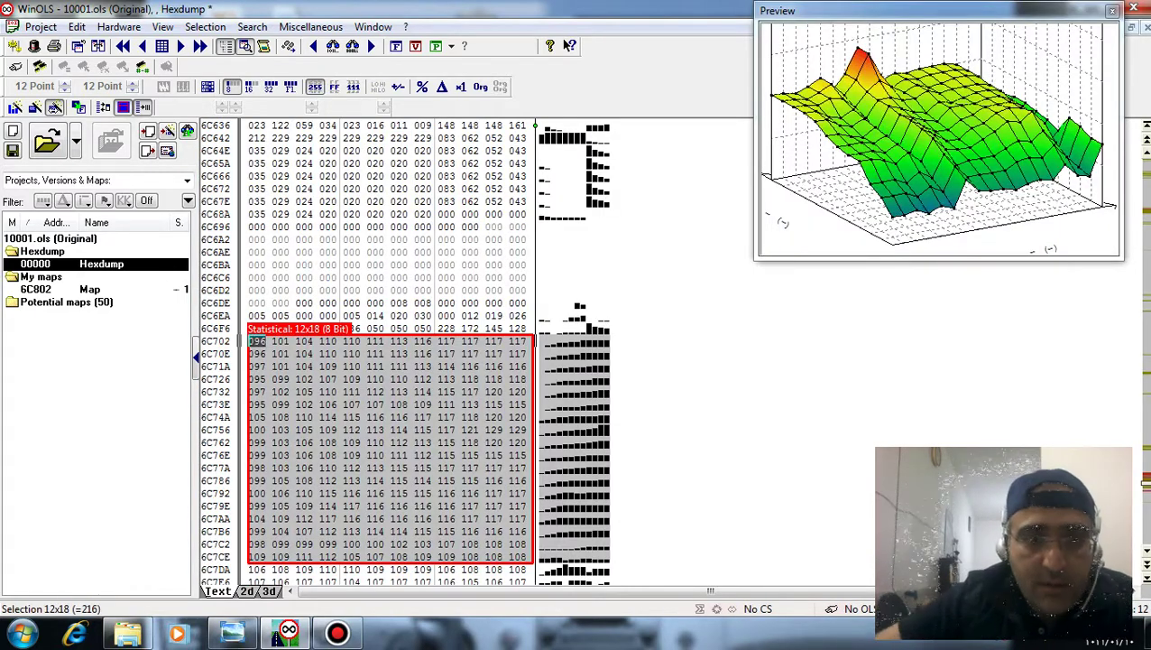
# Inspect the data around the 12x18 map and the marked map below it in 2d view, ending in text view
pyautogui.scroll(-2, 388, 352)
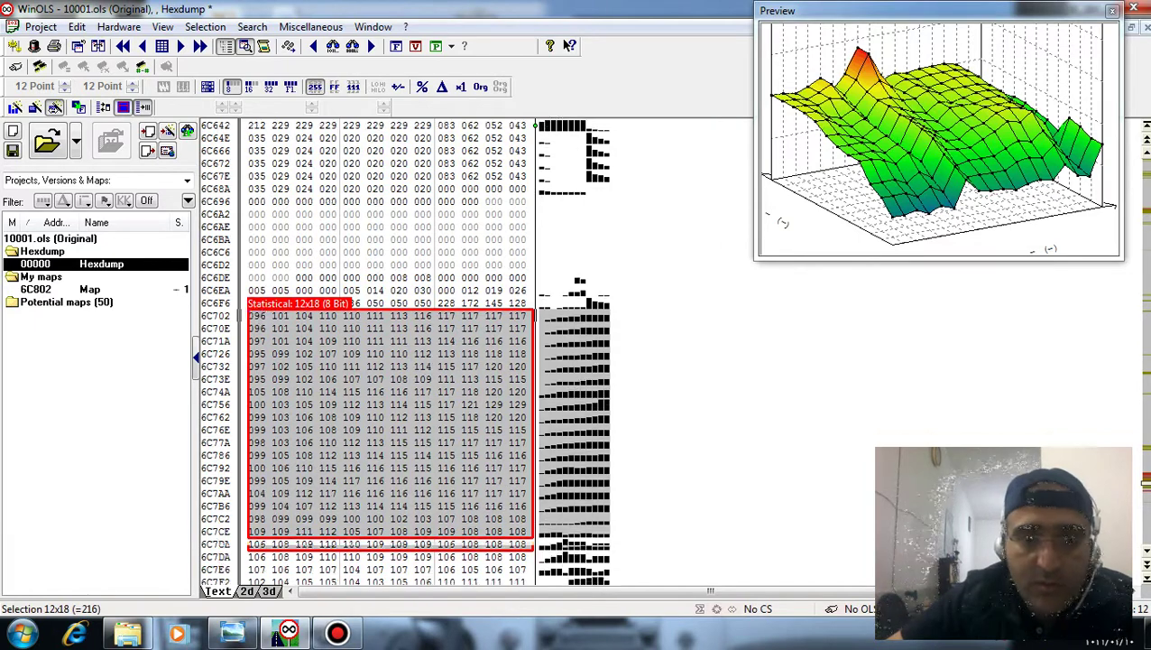
pyautogui.scroll(-2, 569, 45)
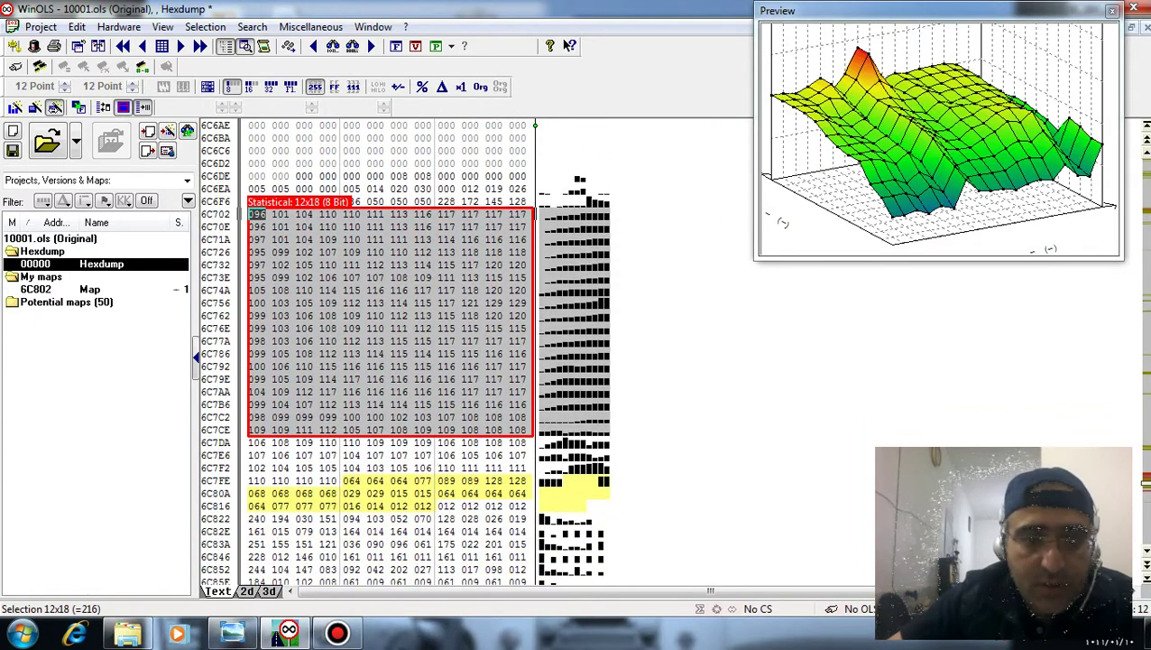
pyautogui.press('Tab')
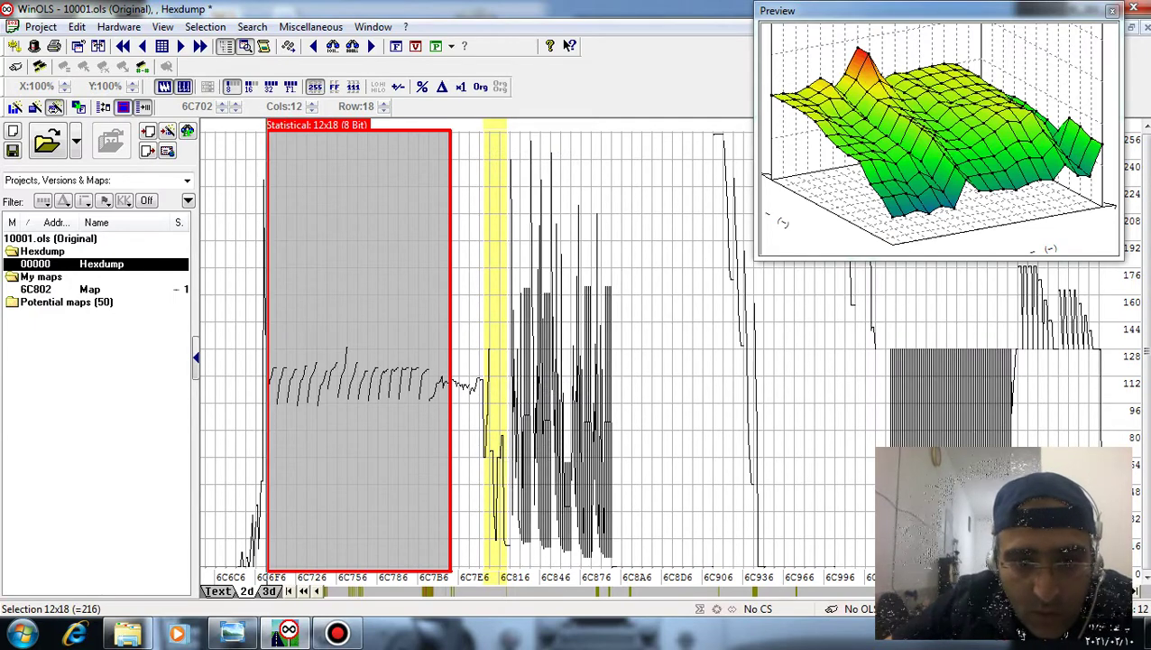
pyautogui.press('t')
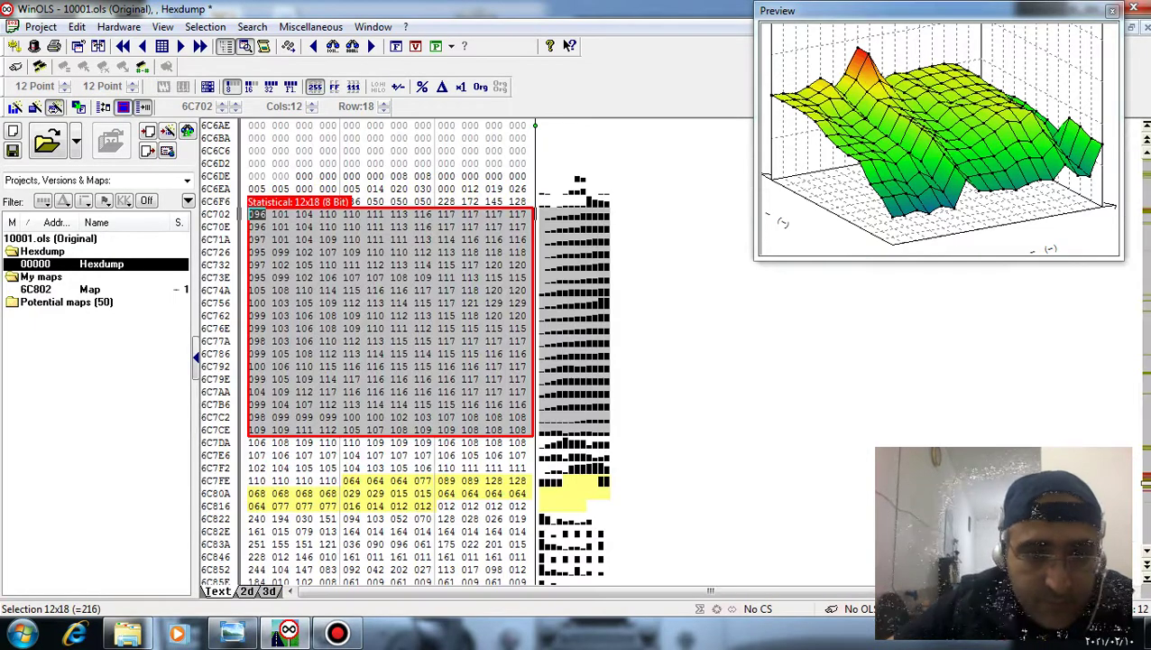
# Shift the hexdump columns byte by byte so that the marked map at 6C802 starts at the beginning of a row
pyautogui.click(334, 481)
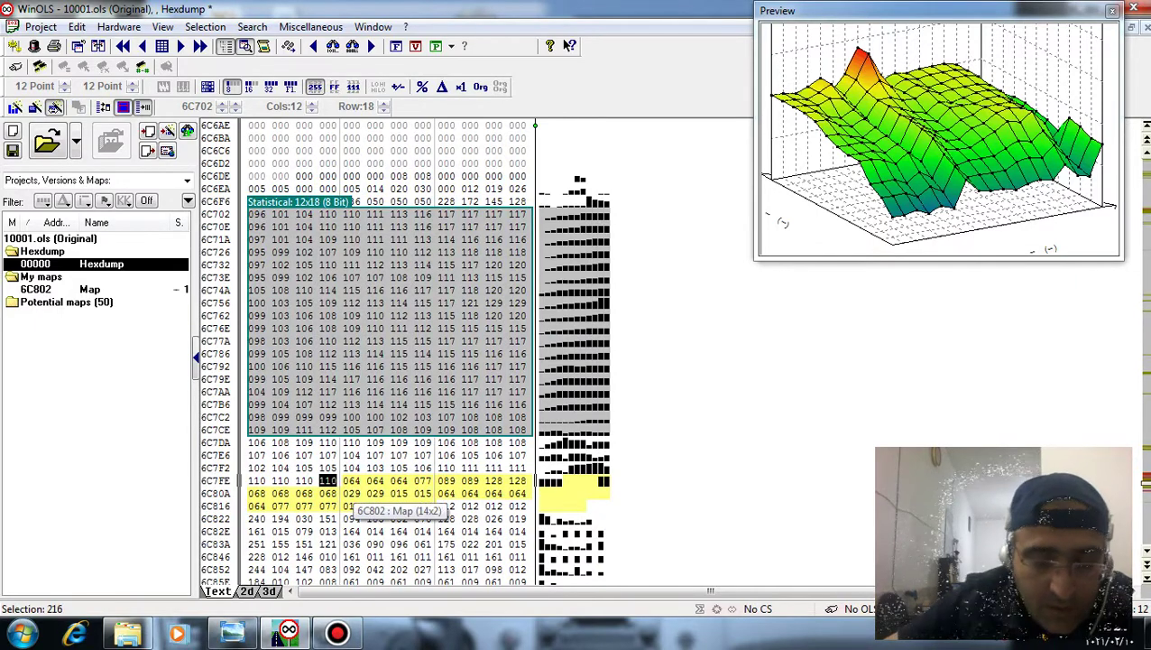
pyautogui.hotkey('ctrl', 'Left')
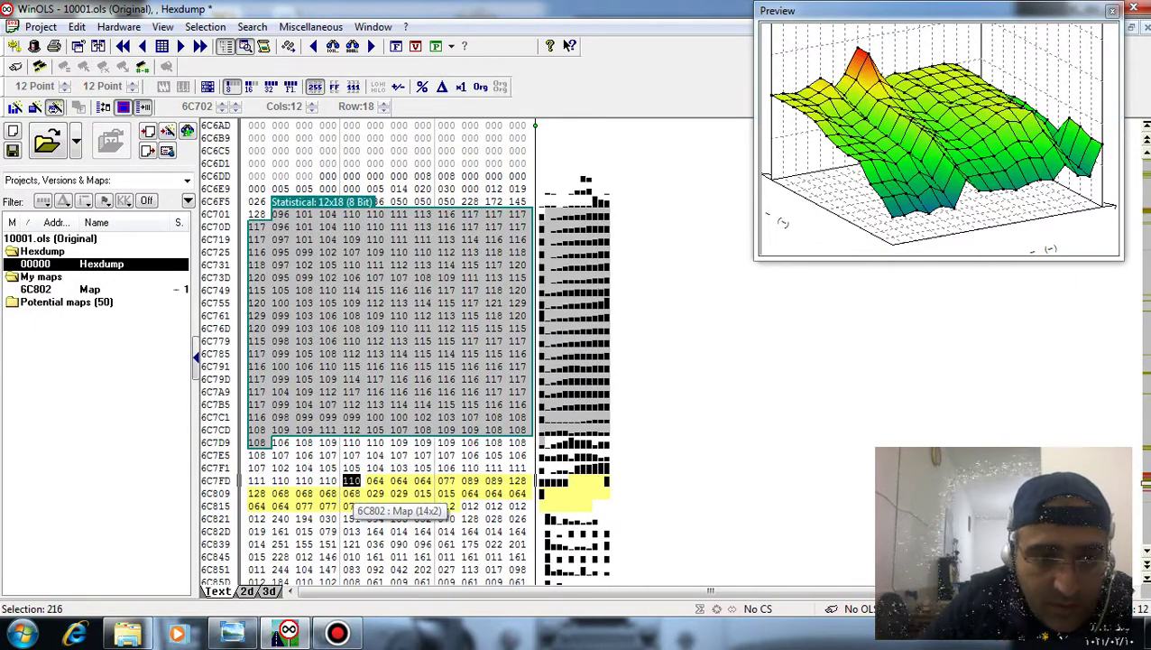
pyautogui.hotkey('ctrl', 'Right')
pyautogui.hotkey('ctrl', 'Right')
pyautogui.hotkey('ctrl', 'Right')
pyautogui.hotkey('ctrl', 'Right')
pyautogui.hotkey('ctrl', 'Right')
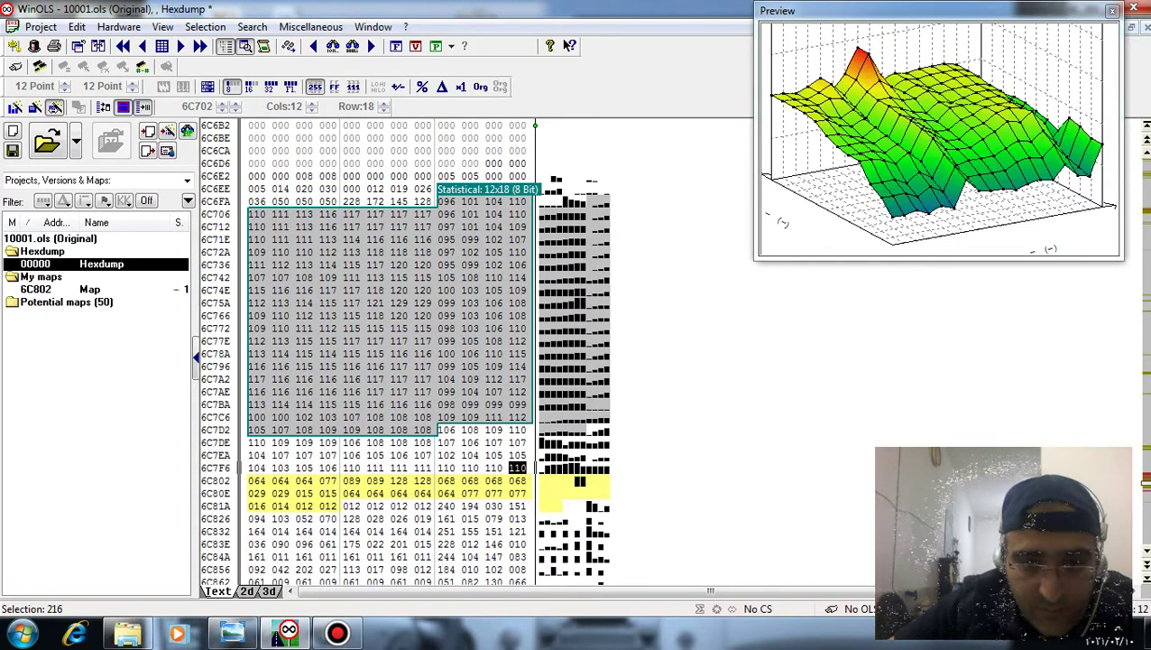
# Widen the hexdump to 16 columns and put the cursor on the first cell of the map at 6C802
pyautogui.press('w')
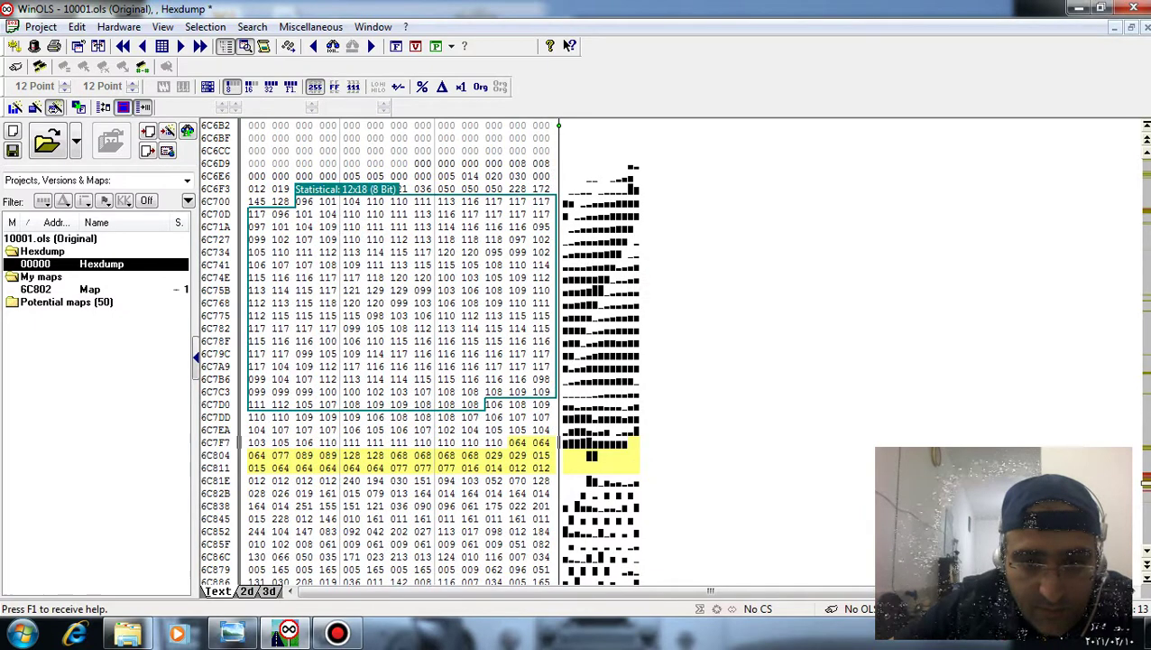
pyautogui.press('w')
pyautogui.press('w')
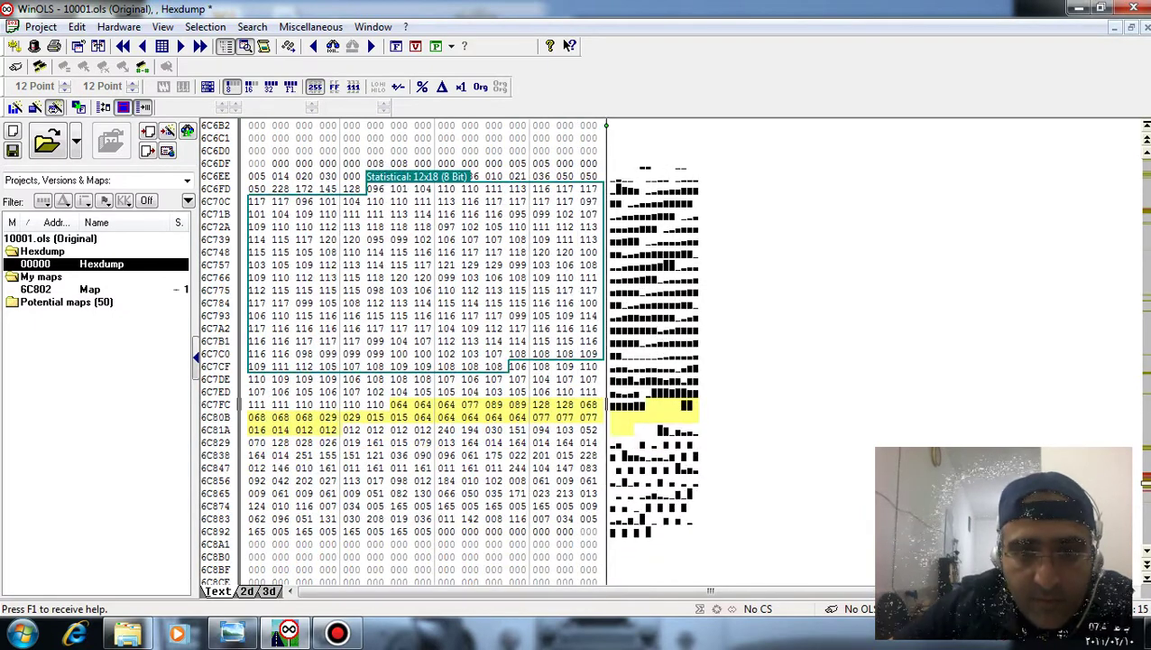
pyautogui.press('w')
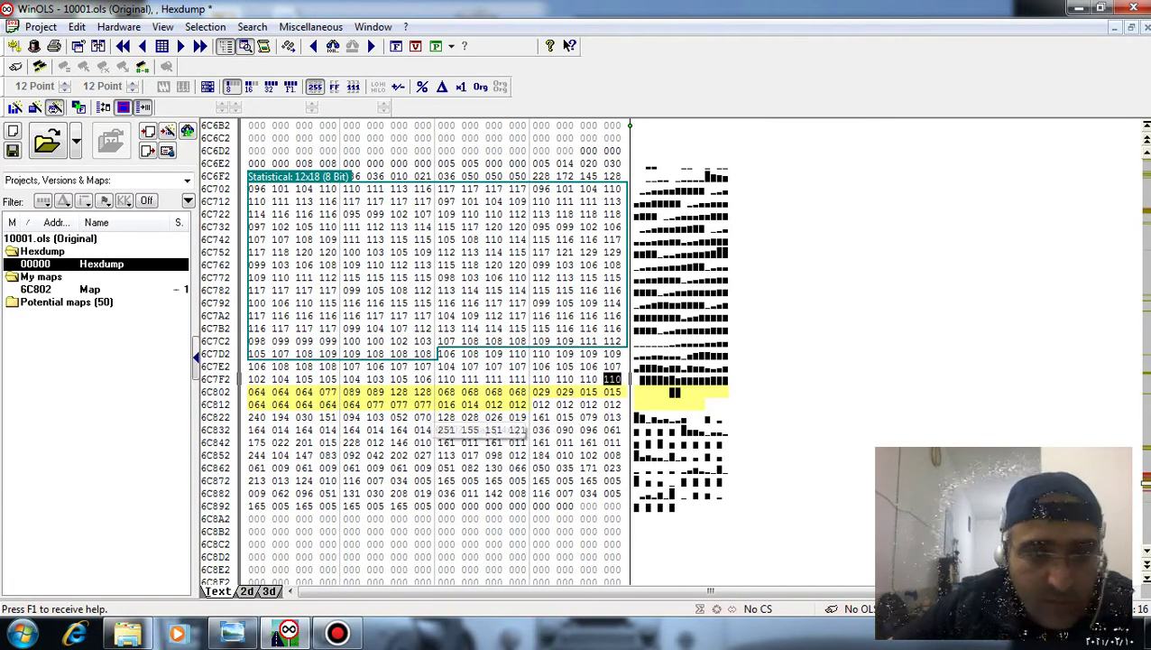
pyautogui.press('Right')
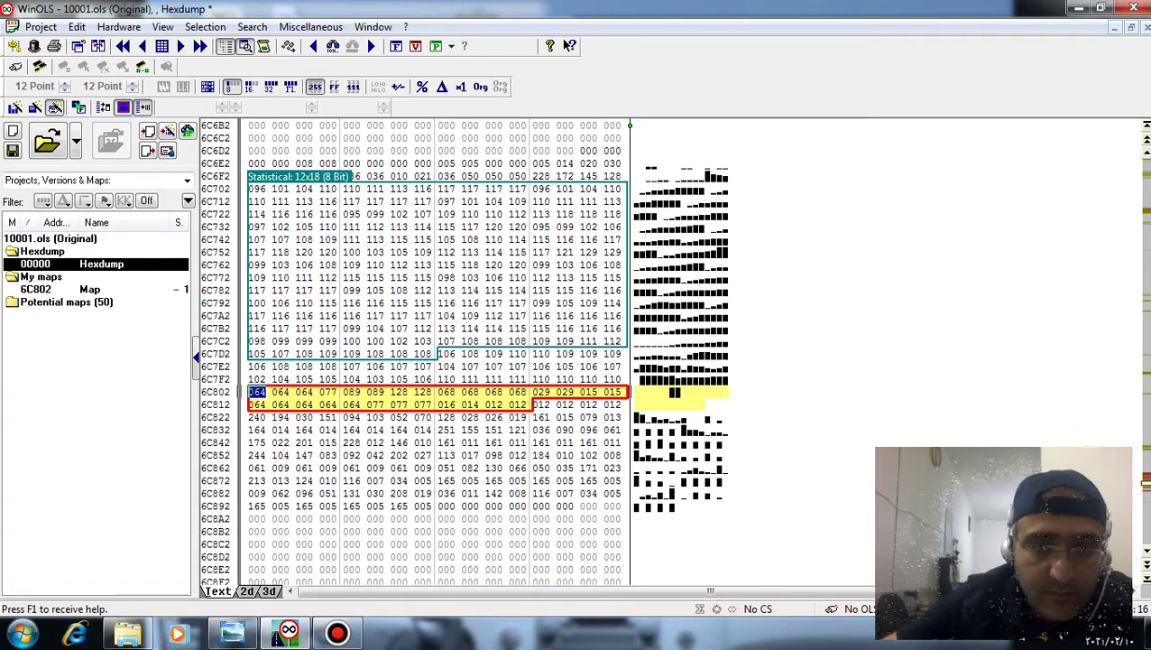
# Delete the map definition at 6C802 and create a new 16x2 map from the two full rows starting at that address
pyautogui.rightClick(270, 389)
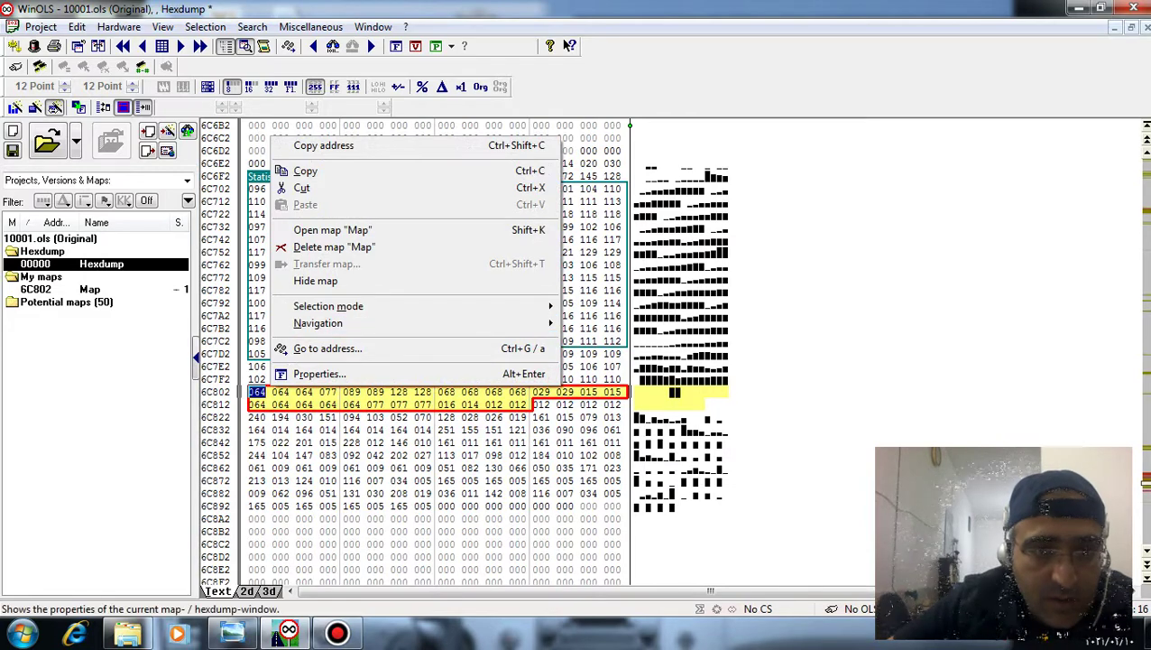
pyautogui.click(304, 430)
pyautogui.moveTo(517, 404); pyautogui.dragTo(588, 404)
pyautogui.rightClick(566, 393)
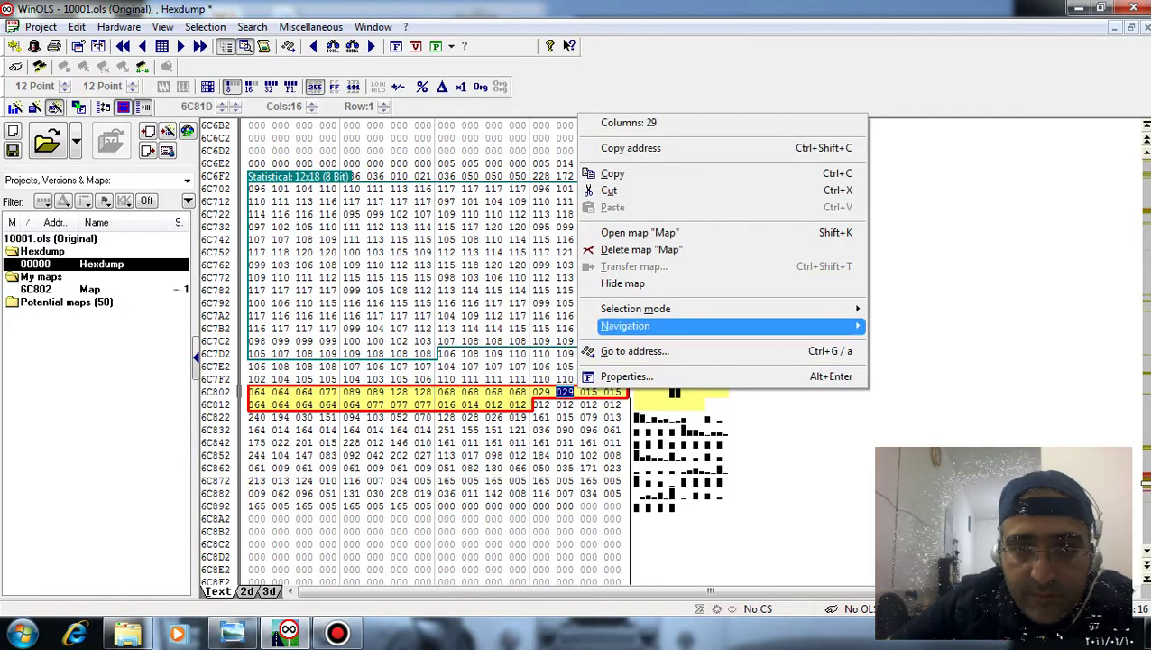
pyautogui.click(640, 249)
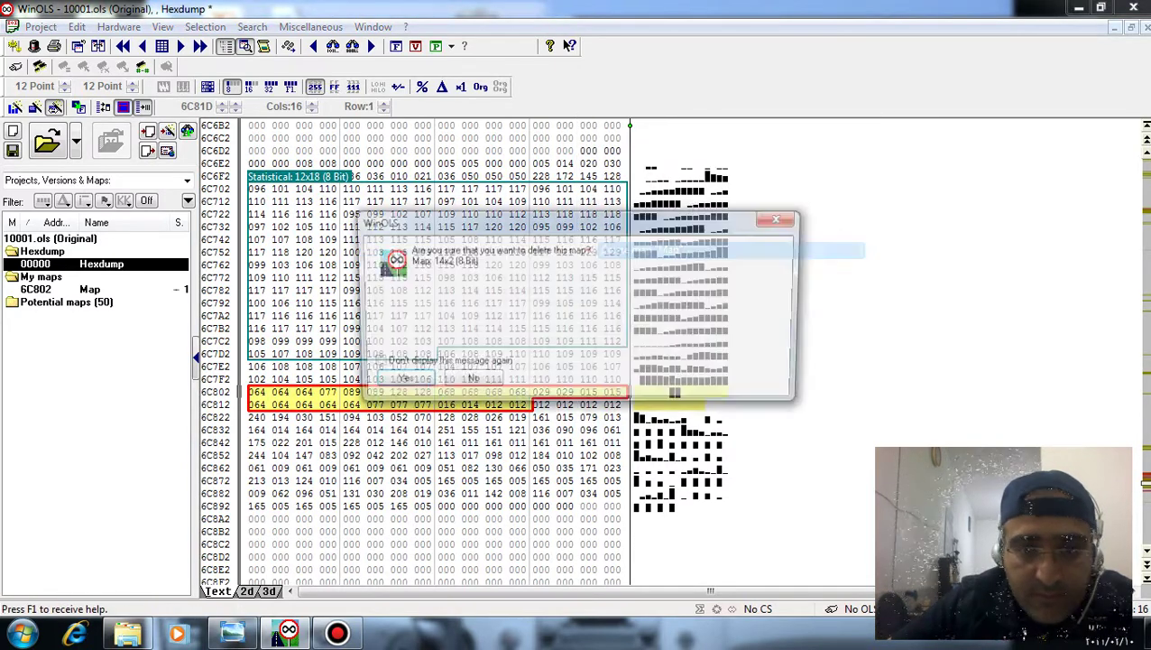
pyautogui.click(397, 382)
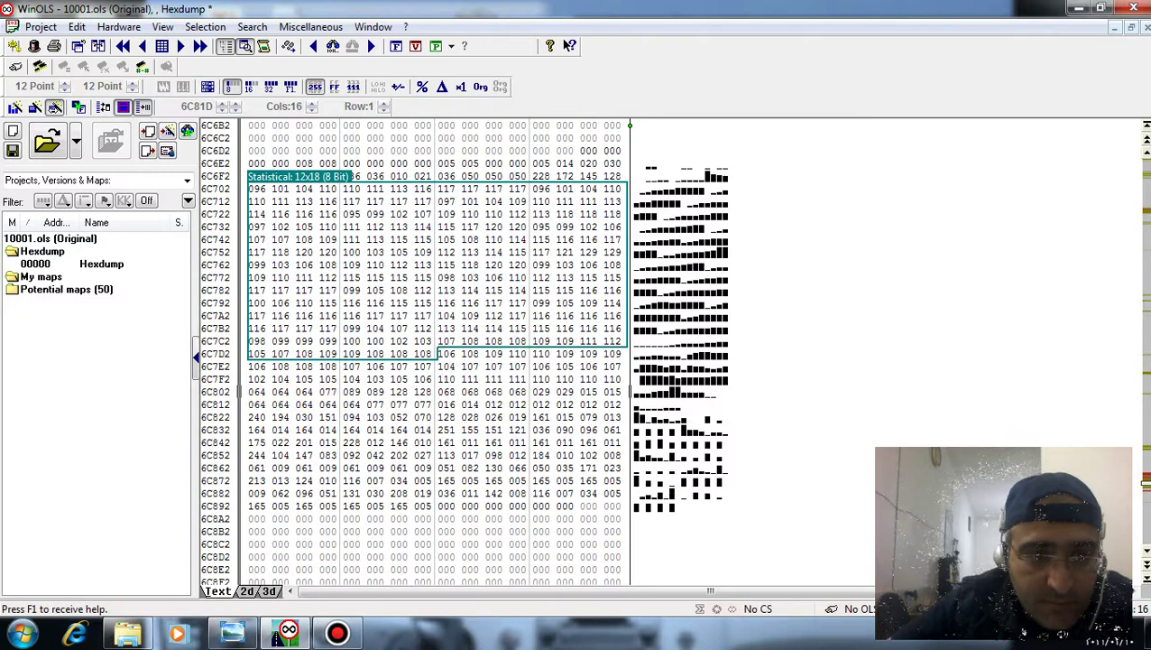
pyautogui.moveTo(256, 391); pyautogui.dragTo(613, 404)
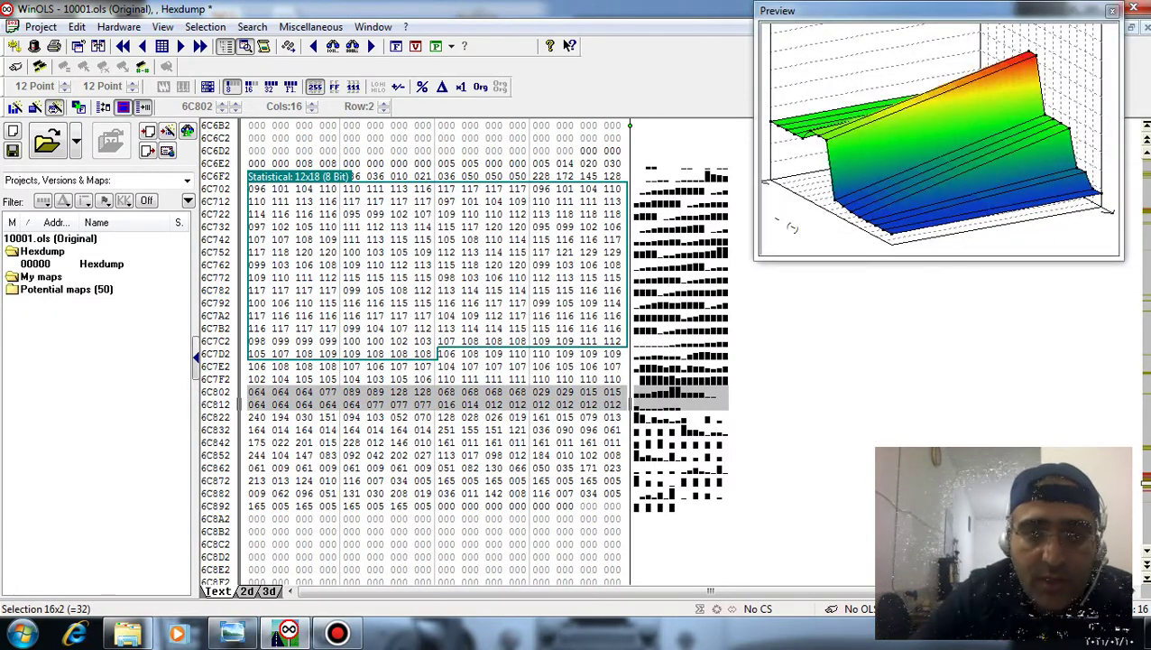
pyautogui.press('k')
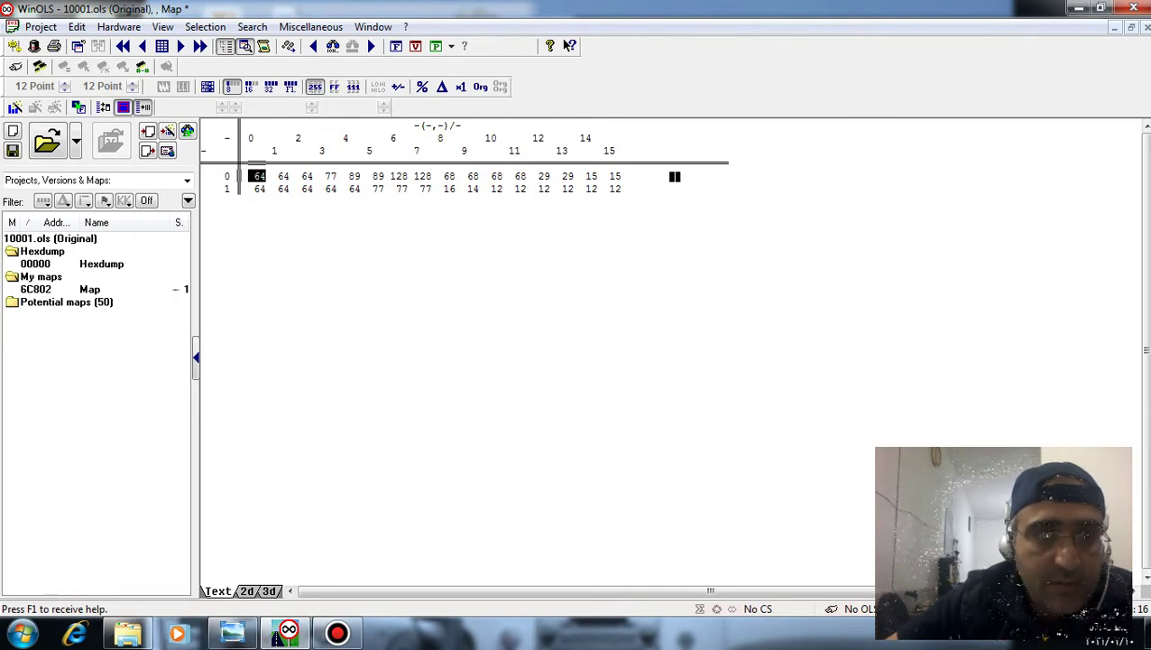
# In the new map's properties, set both the description and the unit of the X-axis to "map"
pyautogui.rightClick(276, 213)
pyautogui.click(325, 392)
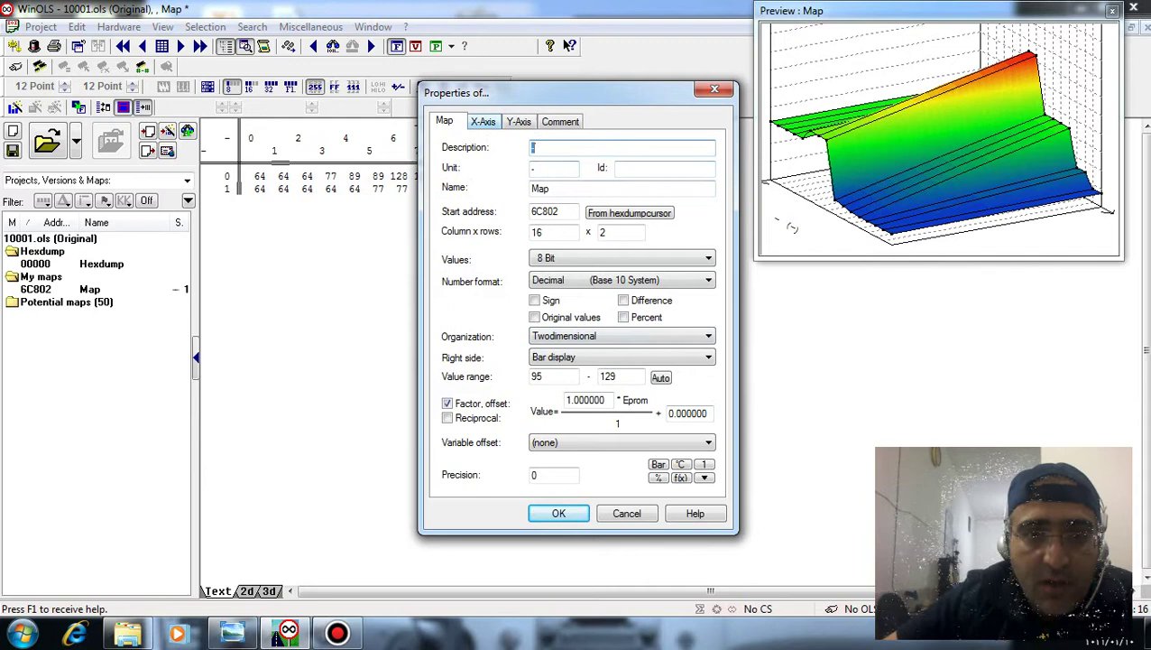
pyautogui.hotkey('ctrl', 'Tab')
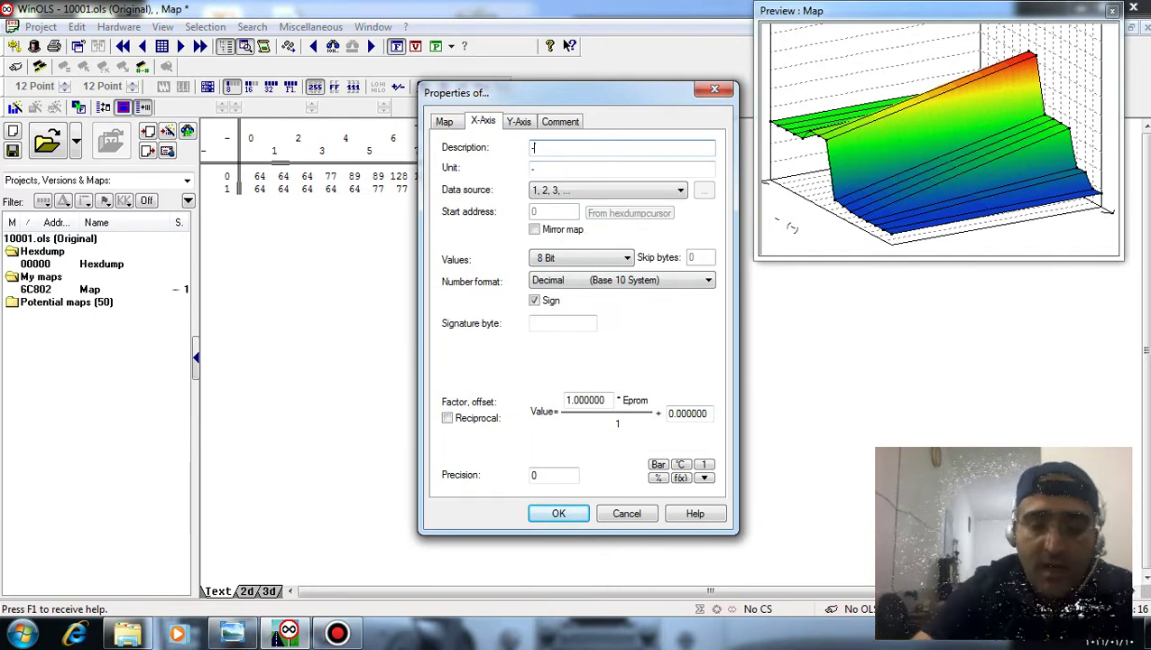
pyautogui.write('map')
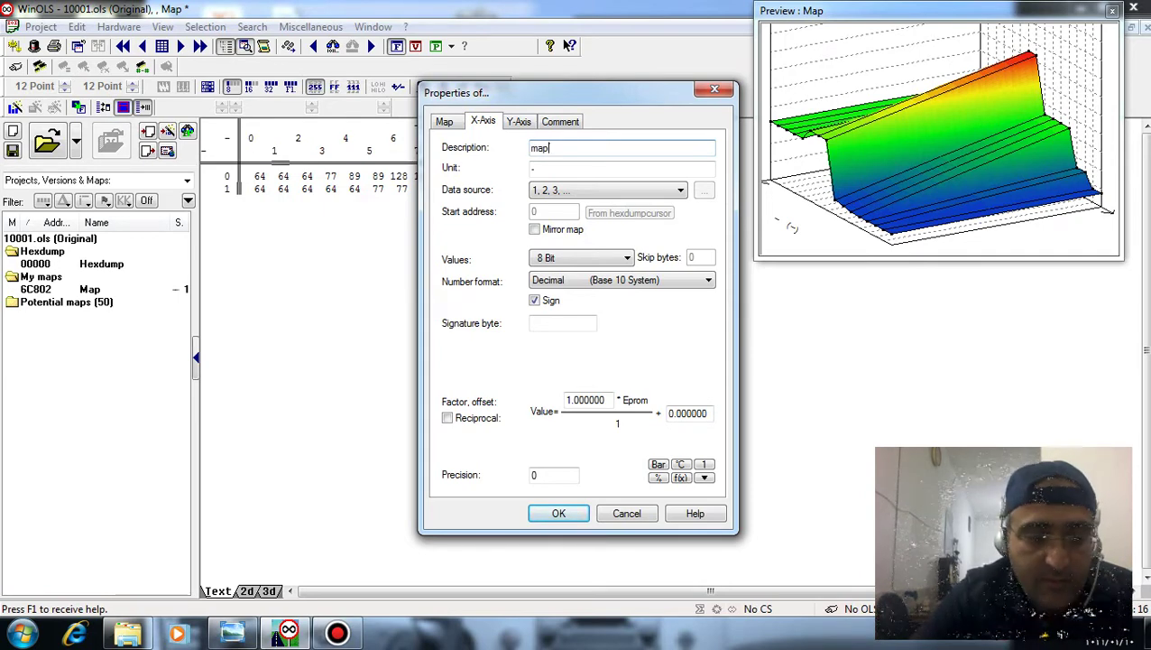
pyautogui.hotkey('ctrl', 'a')
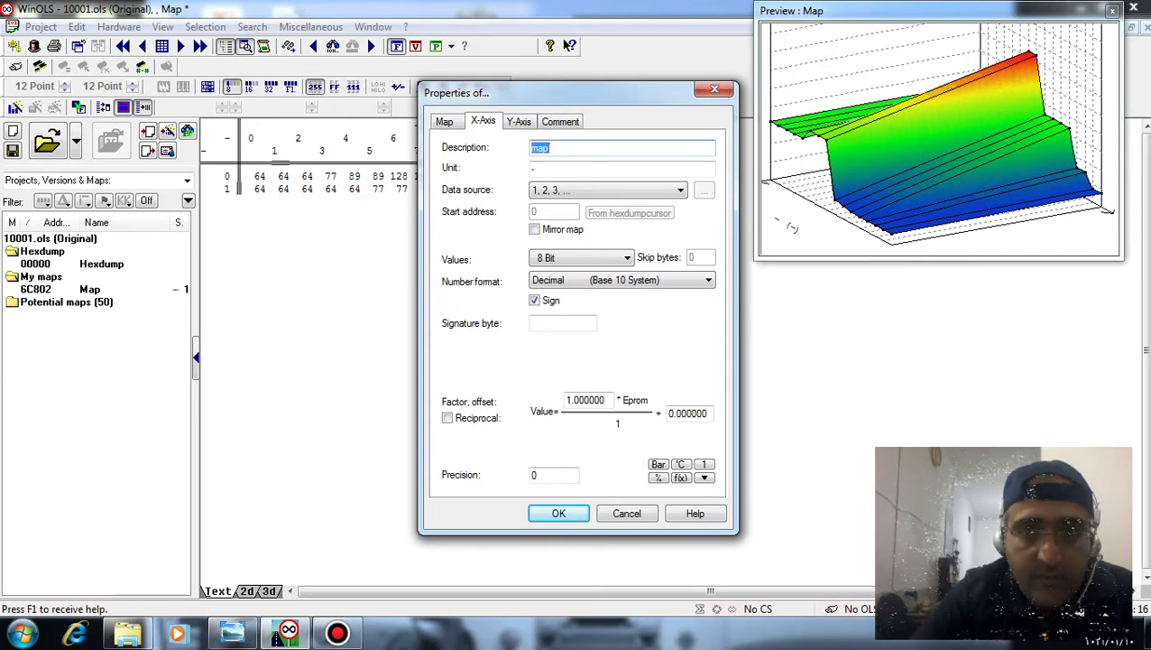
pyautogui.press('Tab')
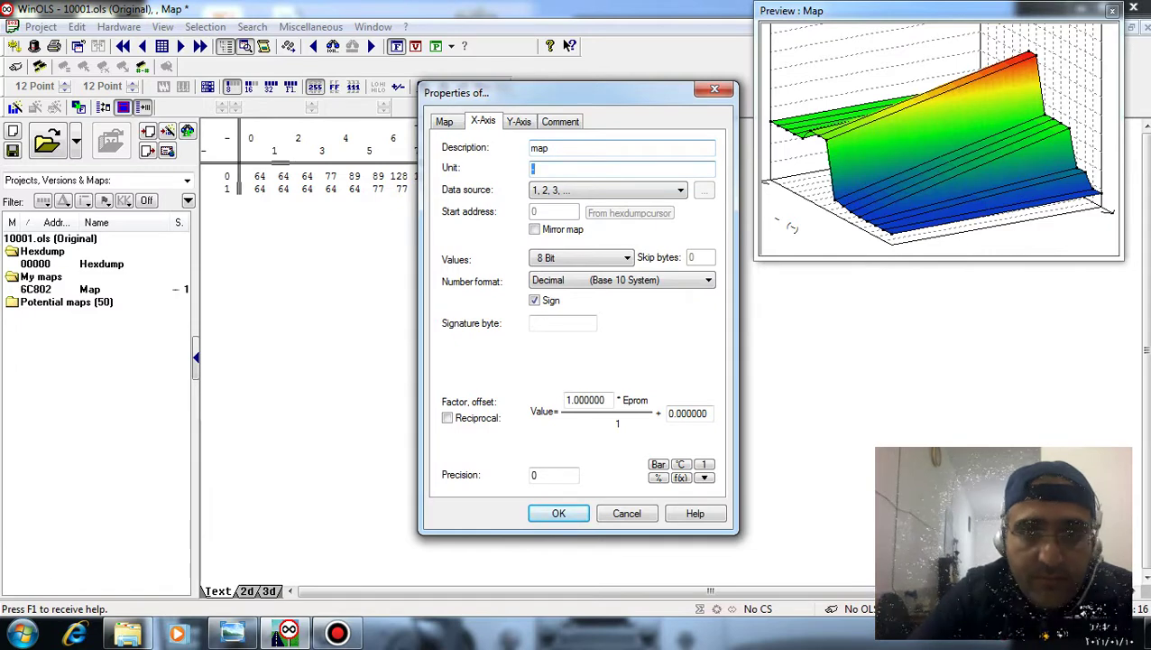
pyautogui.write('map')
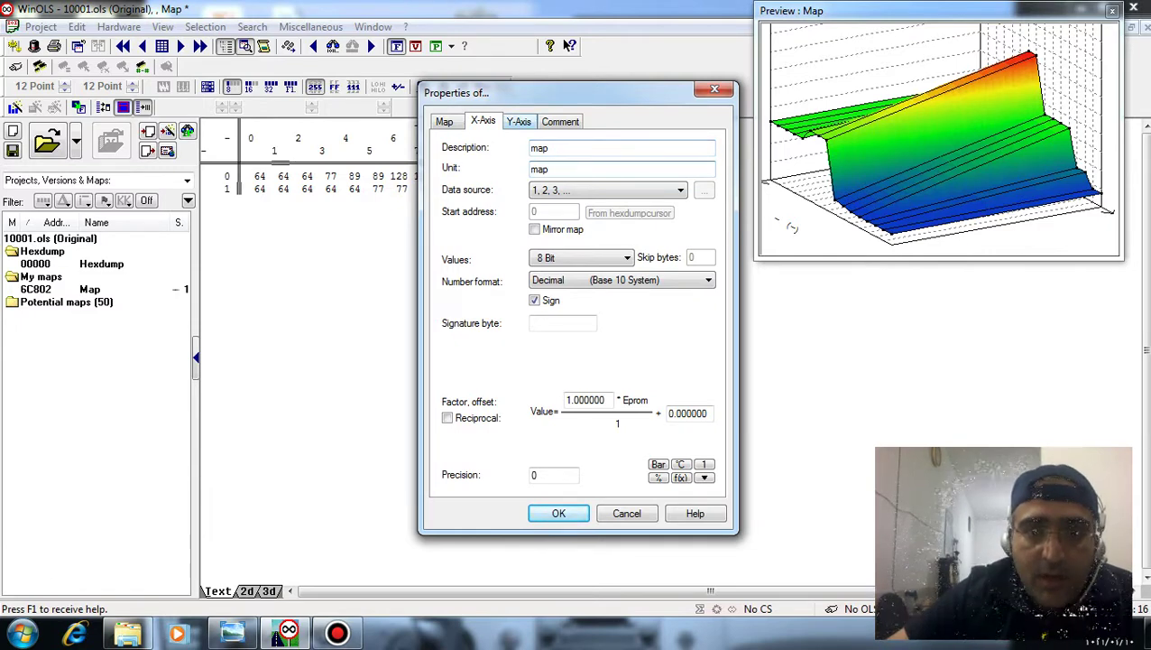
# Set both the description and the unit of the map's Y-axis to "rpm" and apply the properties
pyautogui.hotkey('ctrl', 'Tab')
pyautogui.press('Tab')
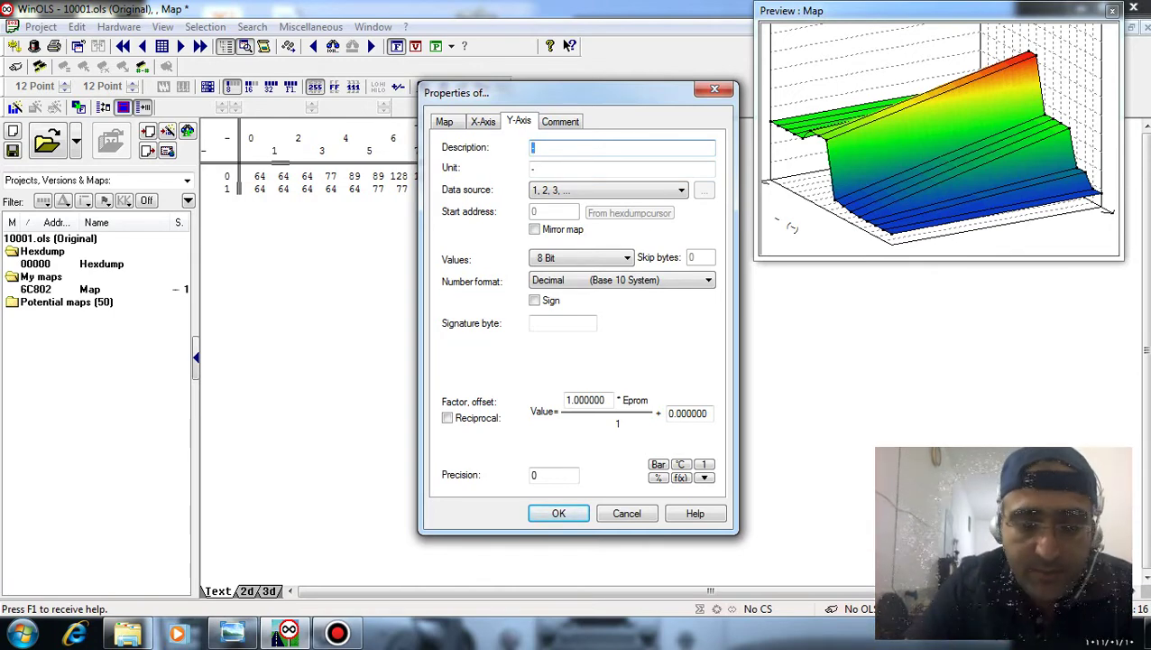
pyautogui.write('ro')
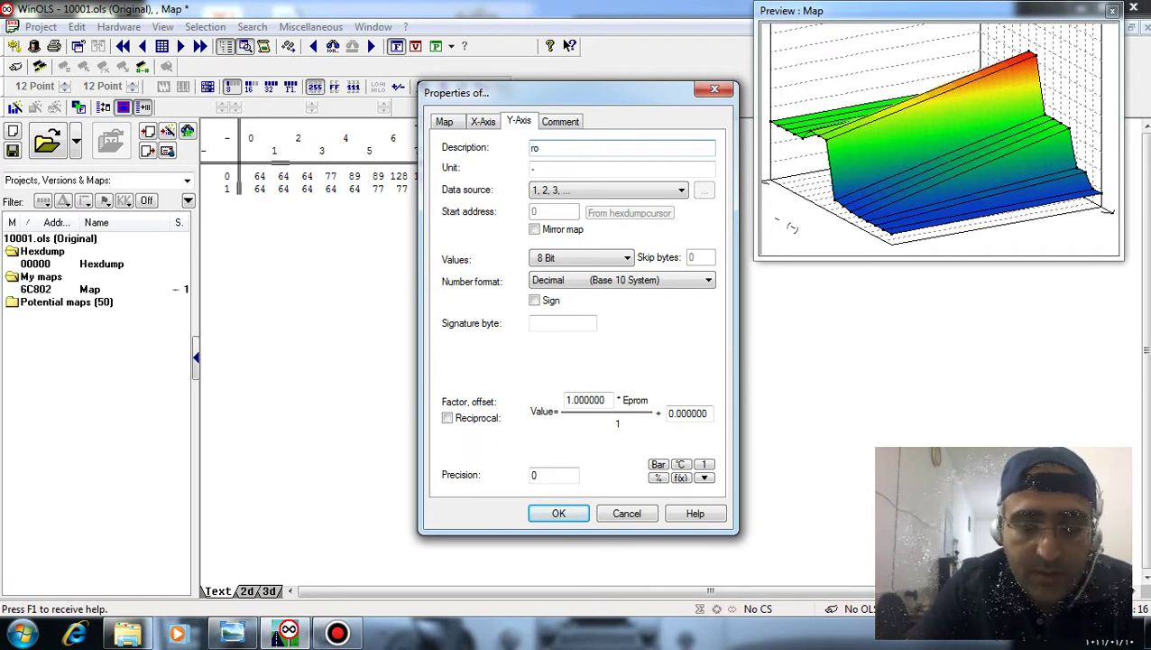
pyautogui.press('BackSpace')
pyautogui.write('p')
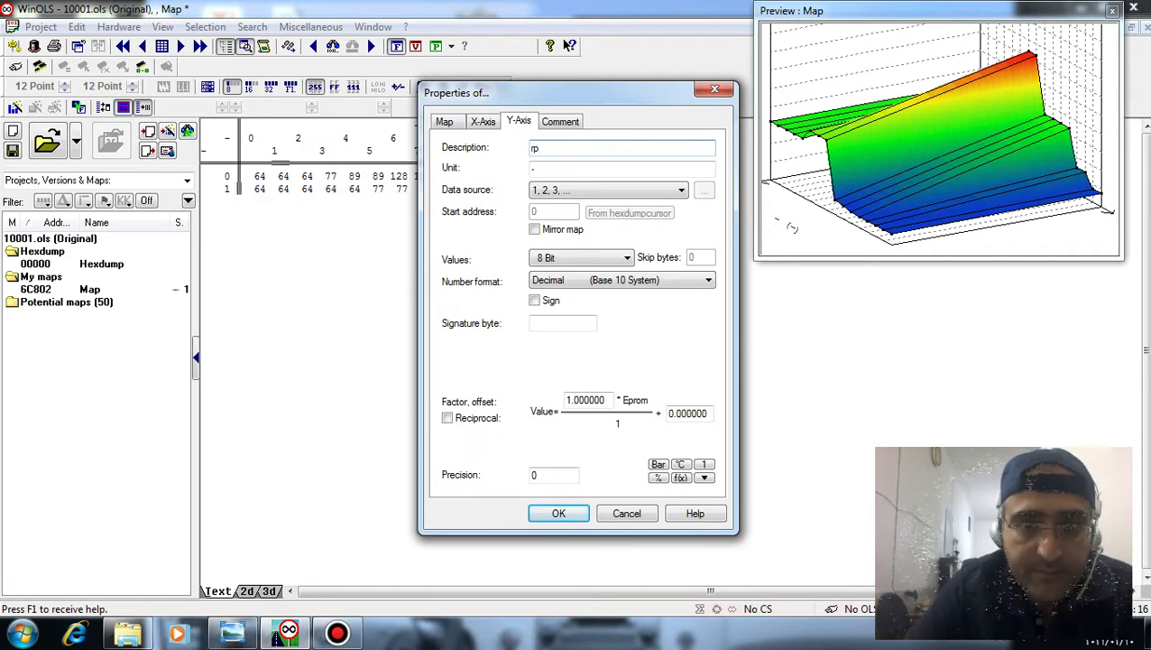
pyautogui.write('m')
pyautogui.hotkey('shift', 'Home')
pyautogui.hotkey('ctrl', 'c')
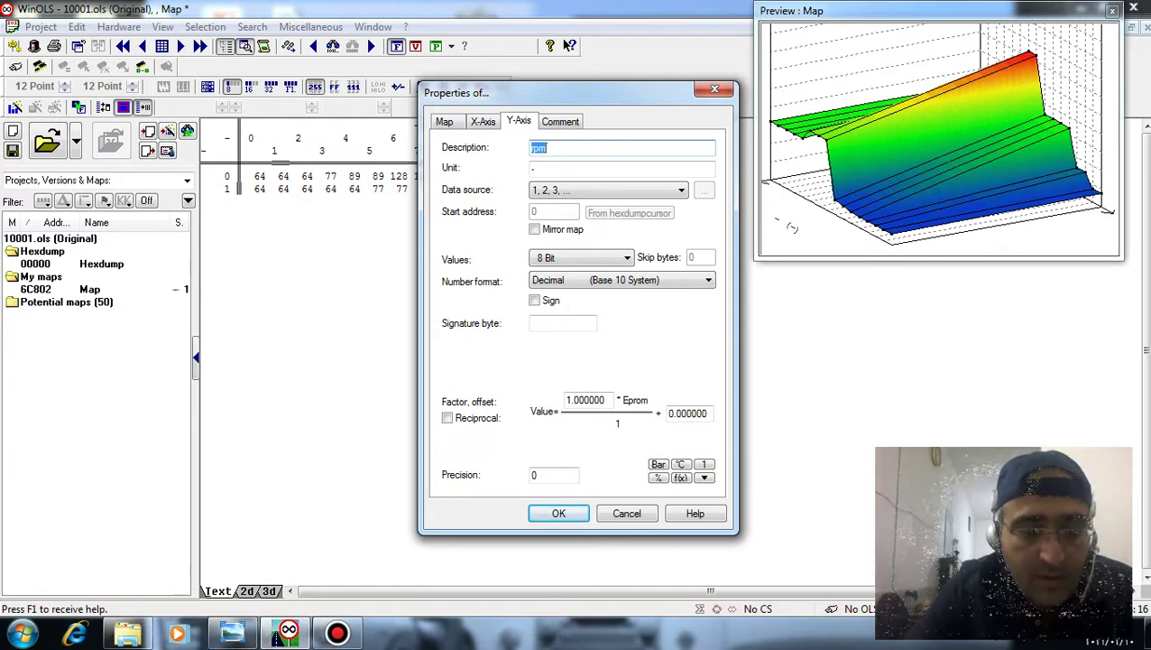
pyautogui.press('Tab')
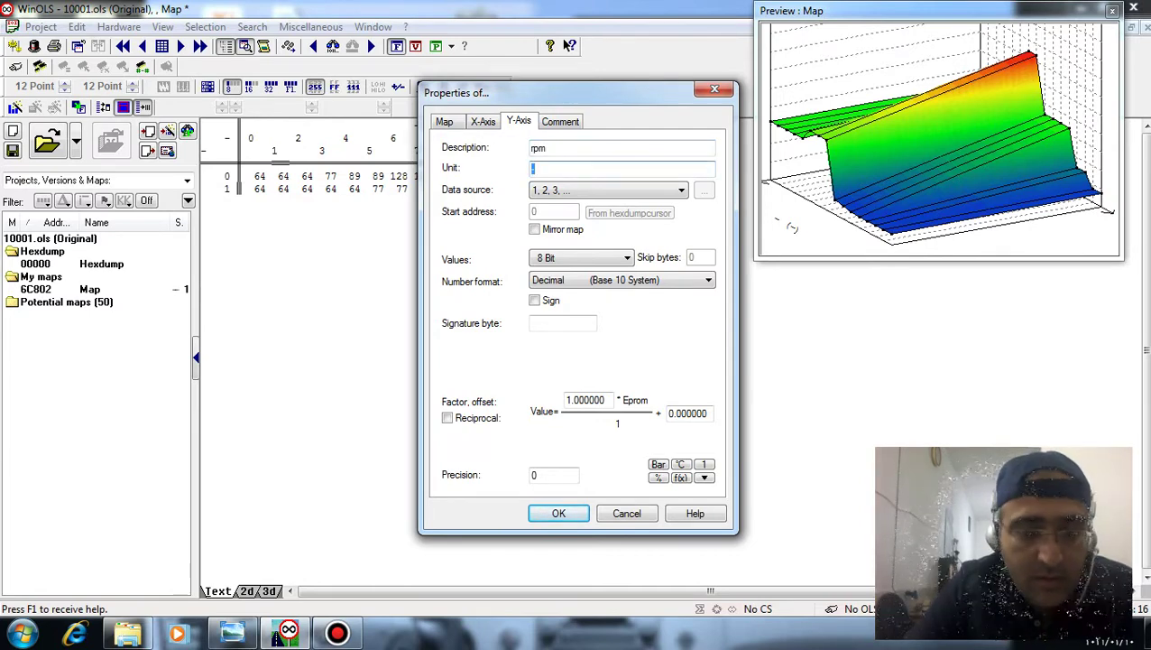
pyautogui.hotkey('ctrl', 'v')
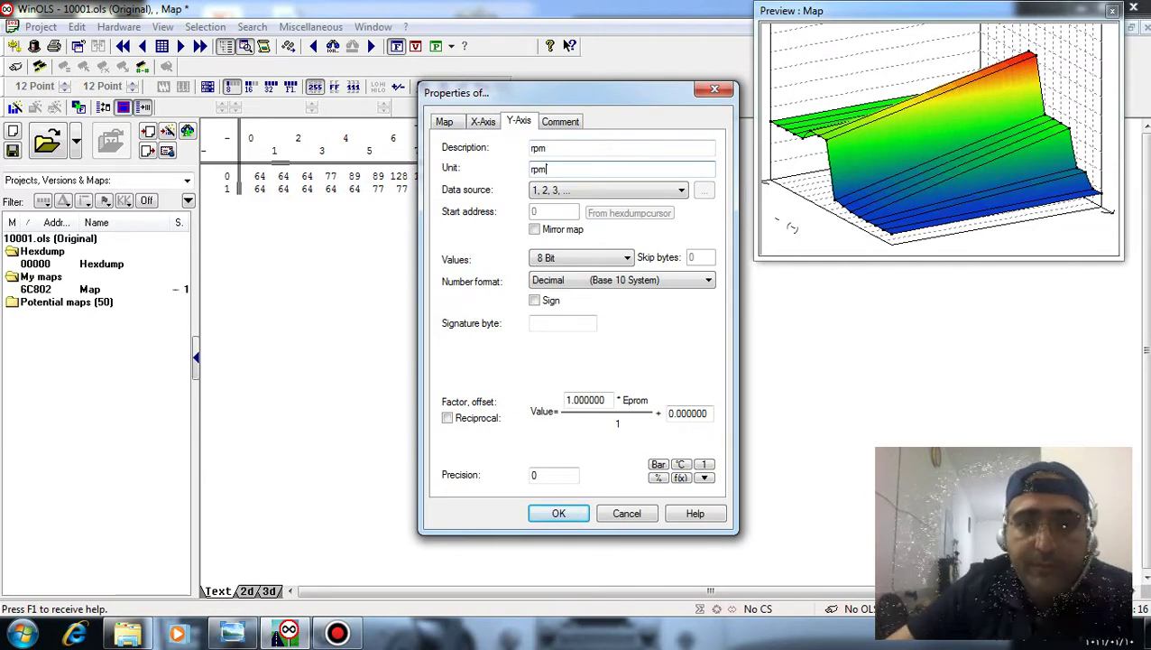
pyautogui.press('Return')
# Raise all 16 values in row 0 of the 6C802 map by 8 and clear the selection
pyautogui.press('Right')
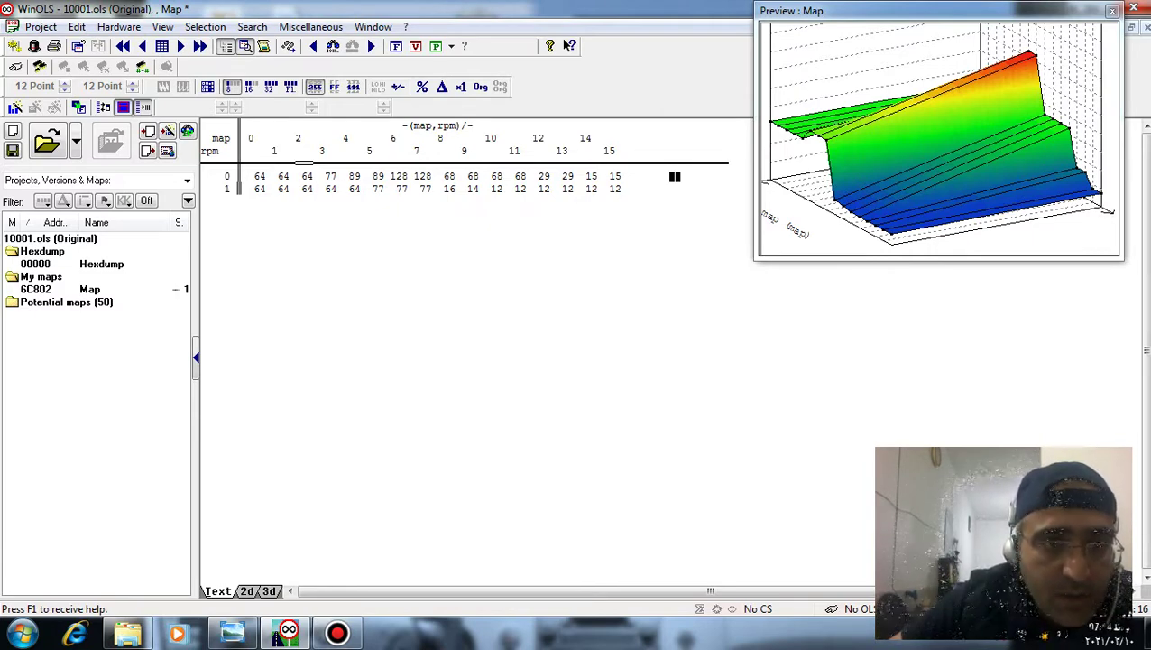
pyautogui.click(258, 176)
pyautogui.hotkey('shift', 'Right')
pyautogui.hotkey('shift', 'Right')
pyautogui.hotkey('shift', 'Right')
pyautogui.hotkey('shift', 'Right')
pyautogui.hotkey('shift', 'Right')
pyautogui.hotkey('shift', 'Right')
pyautogui.hotkey('shift', 'Right')
pyautogui.hotkey('shift', 'Right')
pyautogui.hotkey('shift', 'Right')
pyautogui.hotkey('shift', 'Right')
pyautogui.hotkey('shift', 'Right')
pyautogui.hotkey('shift', 'Right')
pyautogui.hotkey('shift', 'Right')
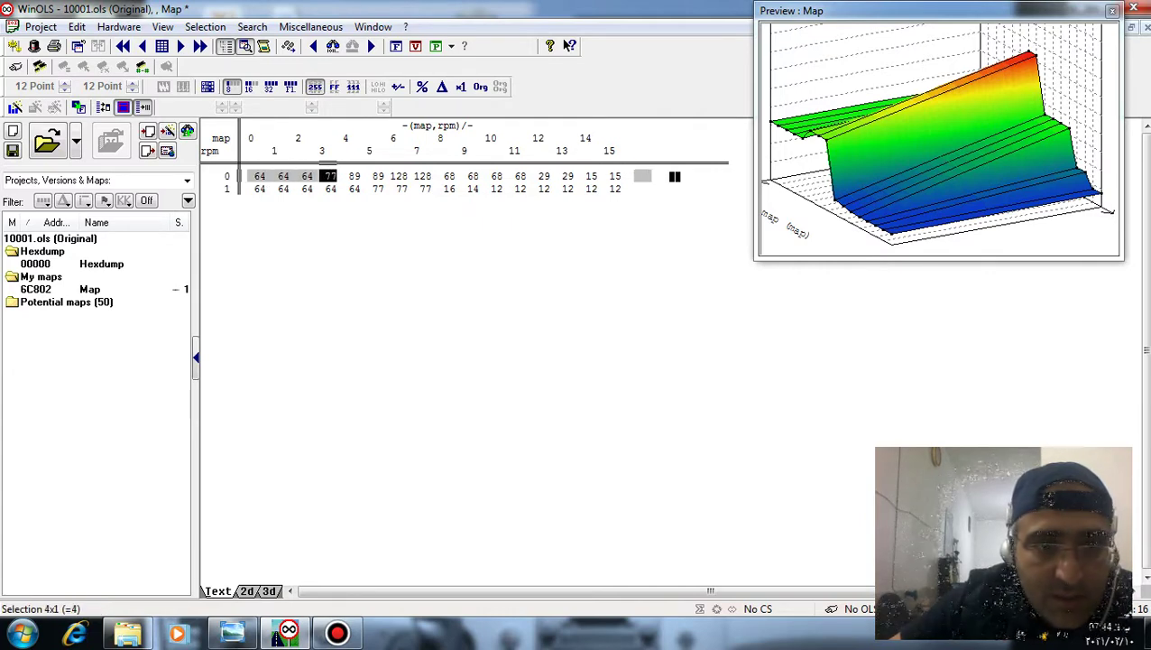
pyautogui.hotkey('shift', 'Right')
pyautogui.hotkey('shift', 'Right')
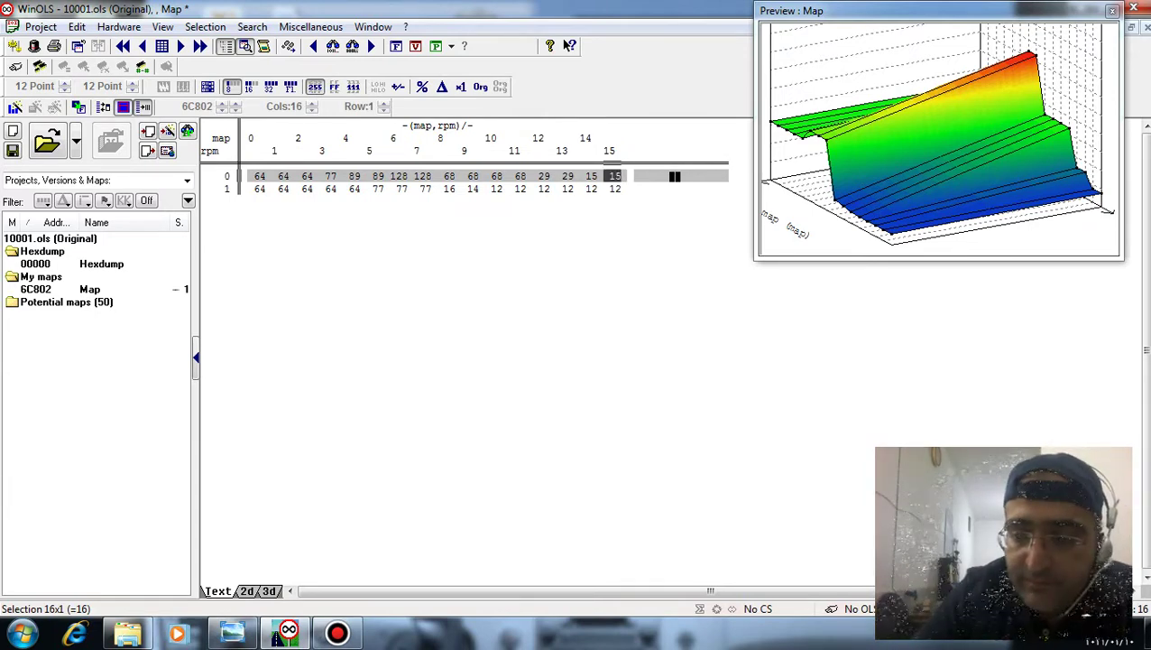
pyautogui.press('+')
pyautogui.press('+')
pyautogui.press('+')
pyautogui.press('+')
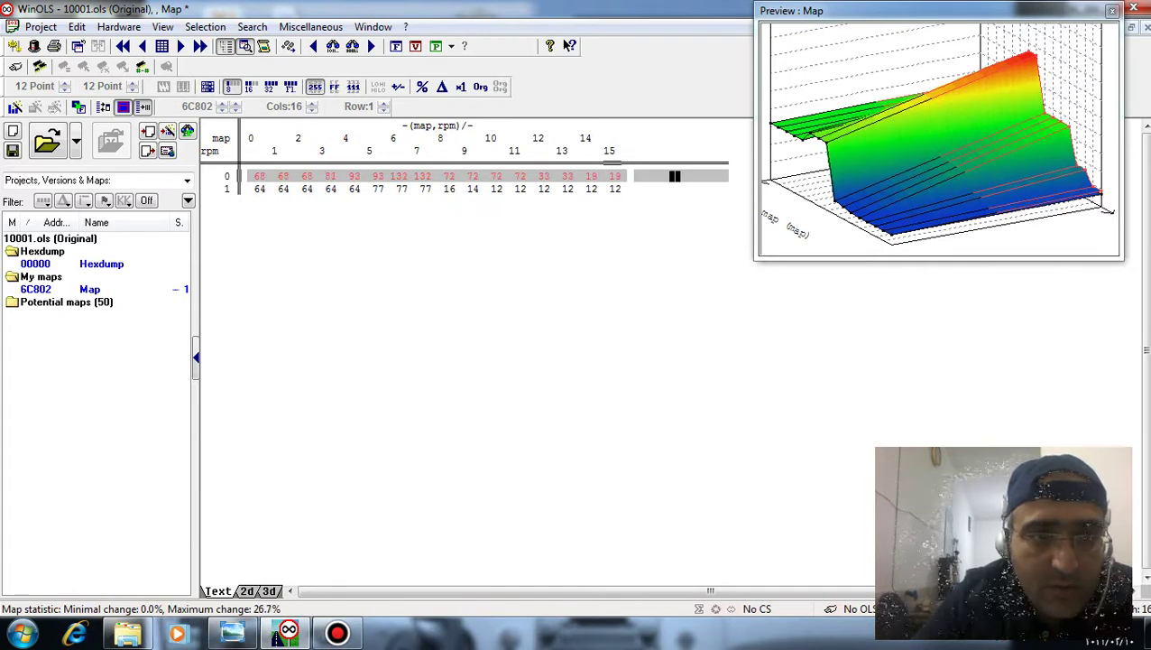
pyautogui.press('+')
pyautogui.press('+')
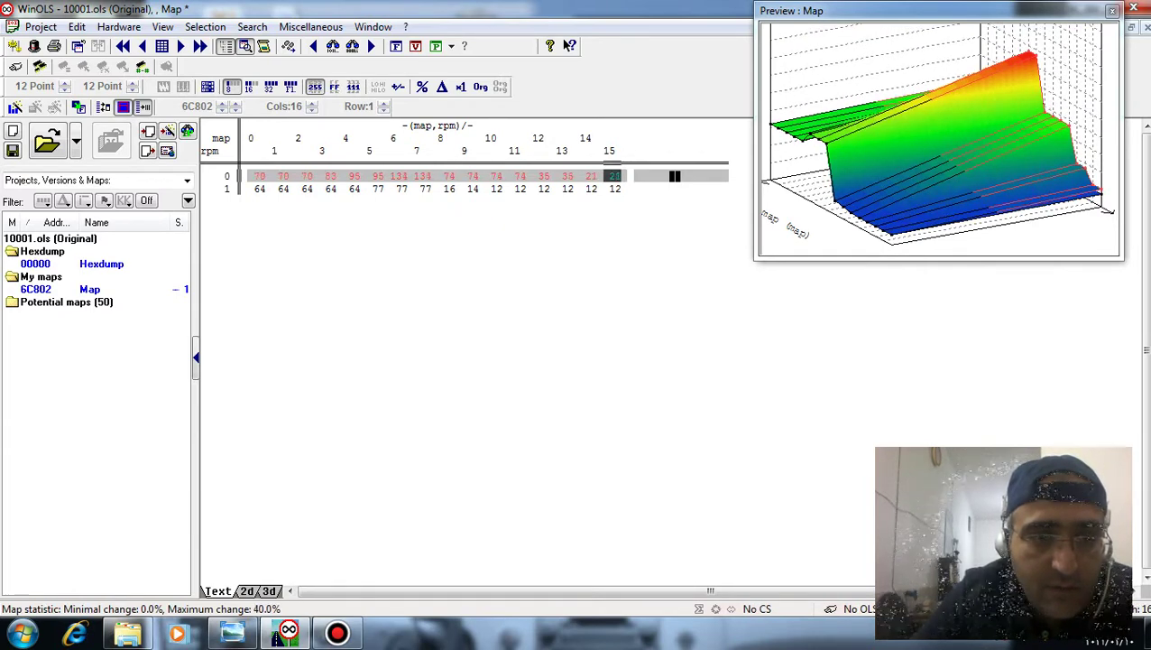
pyautogui.press('+')
pyautogui.press('+')
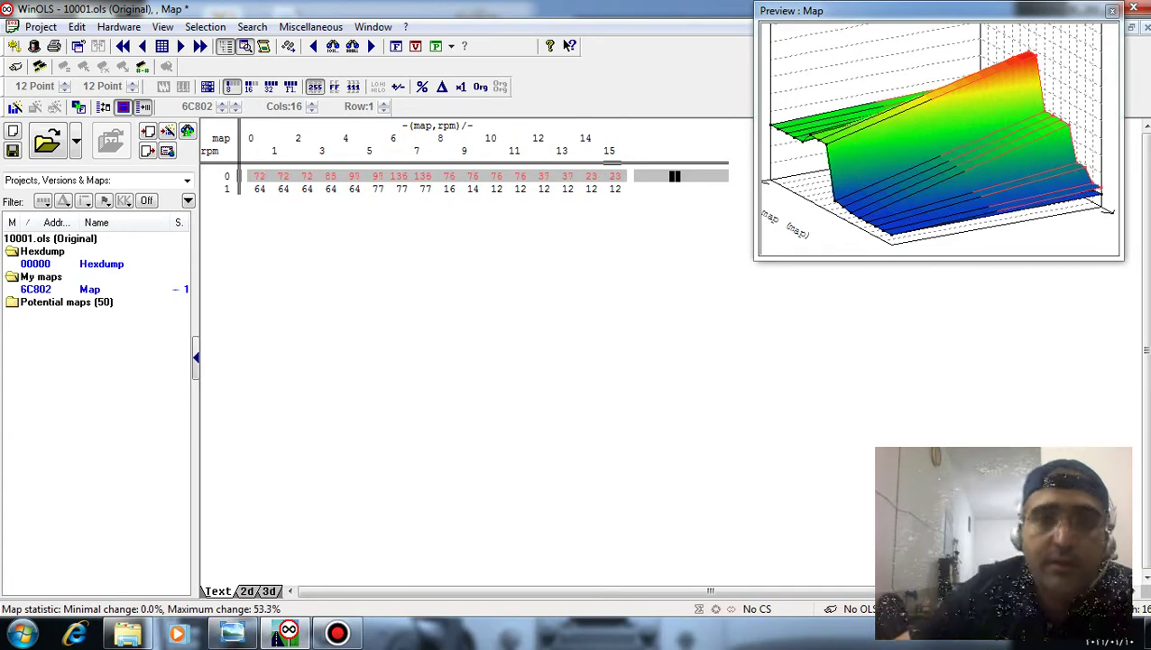
pyautogui.click(495, 189)
pyautogui.click(494, 188)
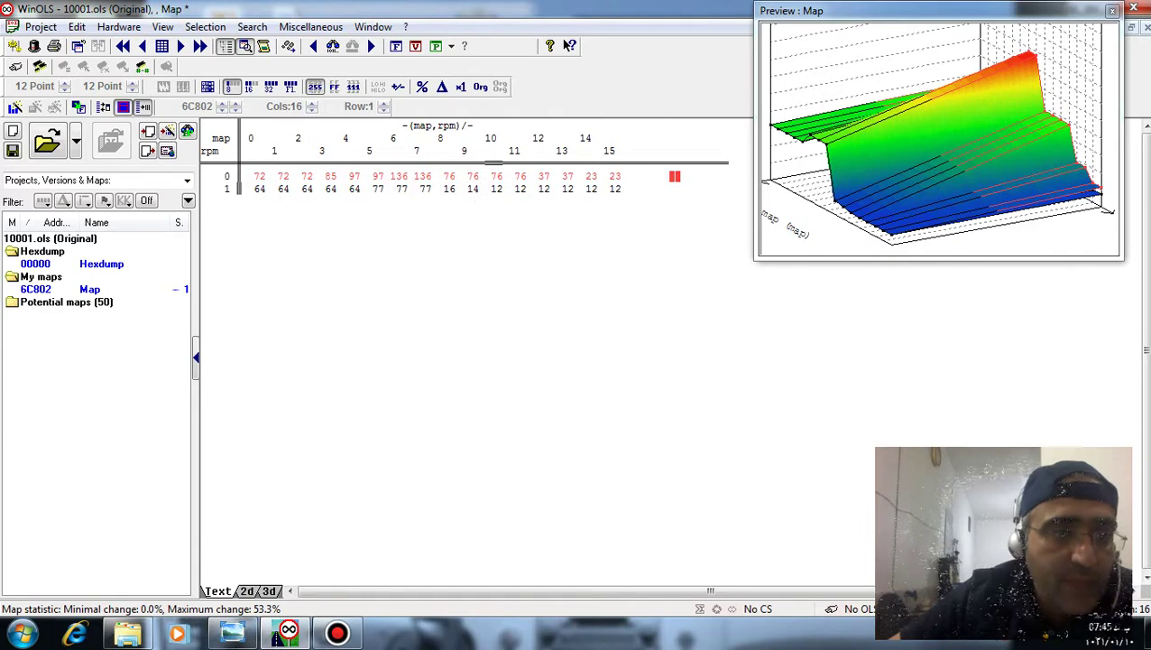
# Return to the hexdump and inspect the edited map area at 6C802 in 2d view
pyautogui.click(90, 264)
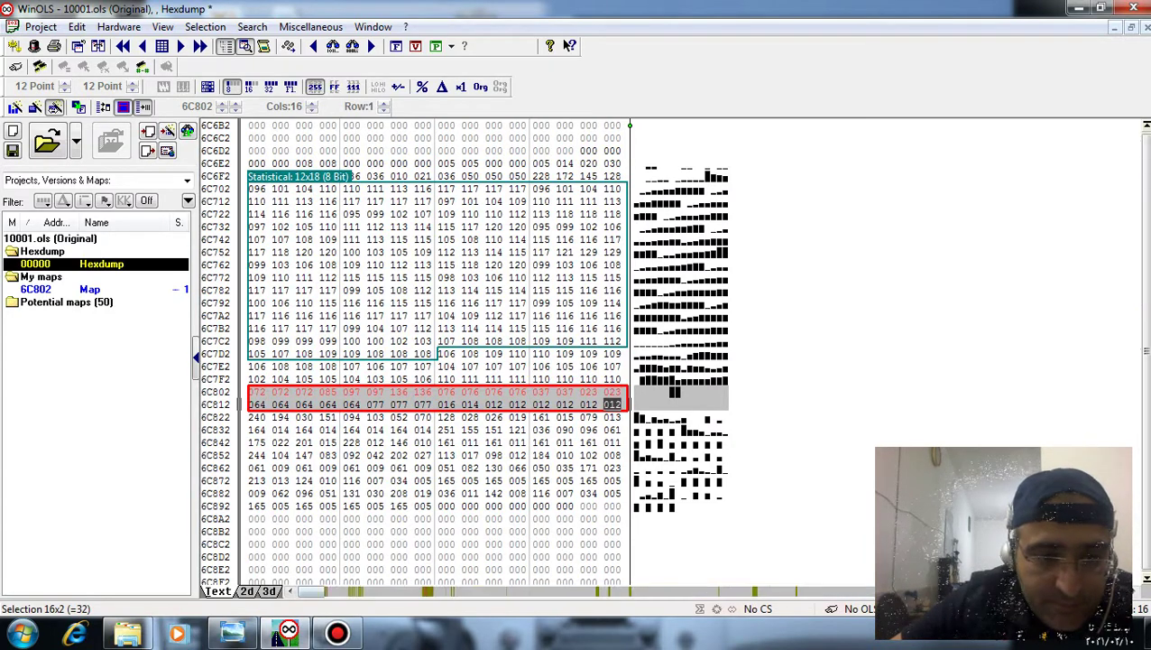
pyautogui.press('t')
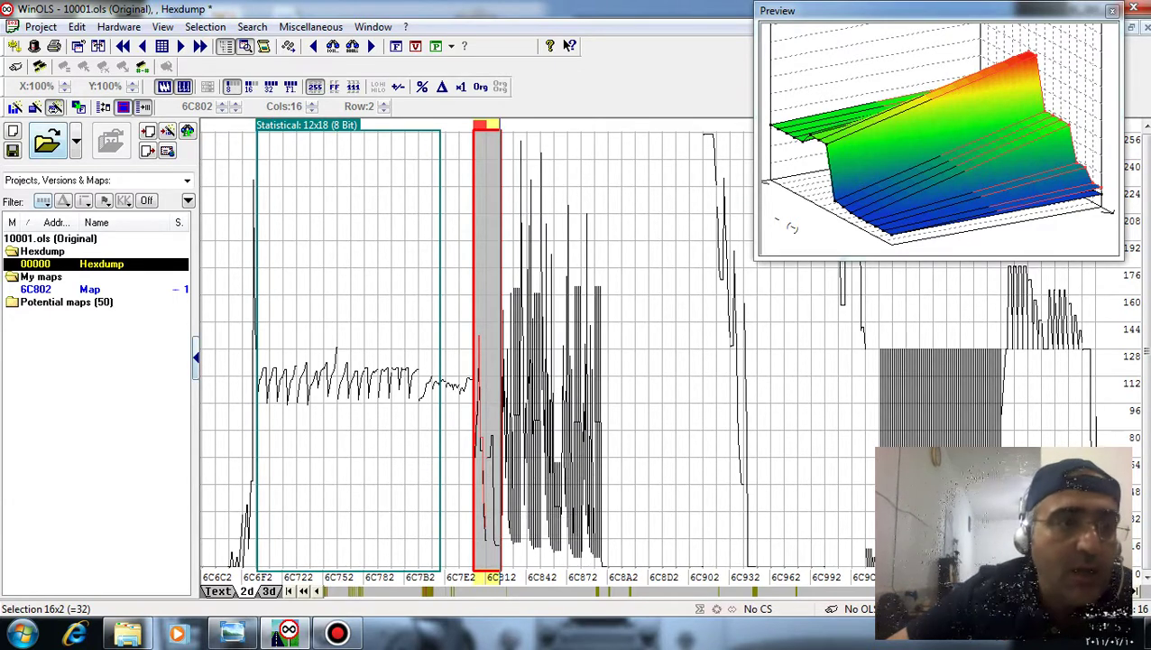
# Export the modified version as a binary file named coldstart in the "simens biuel pride ca2" folder
pyautogui.click(40, 26)
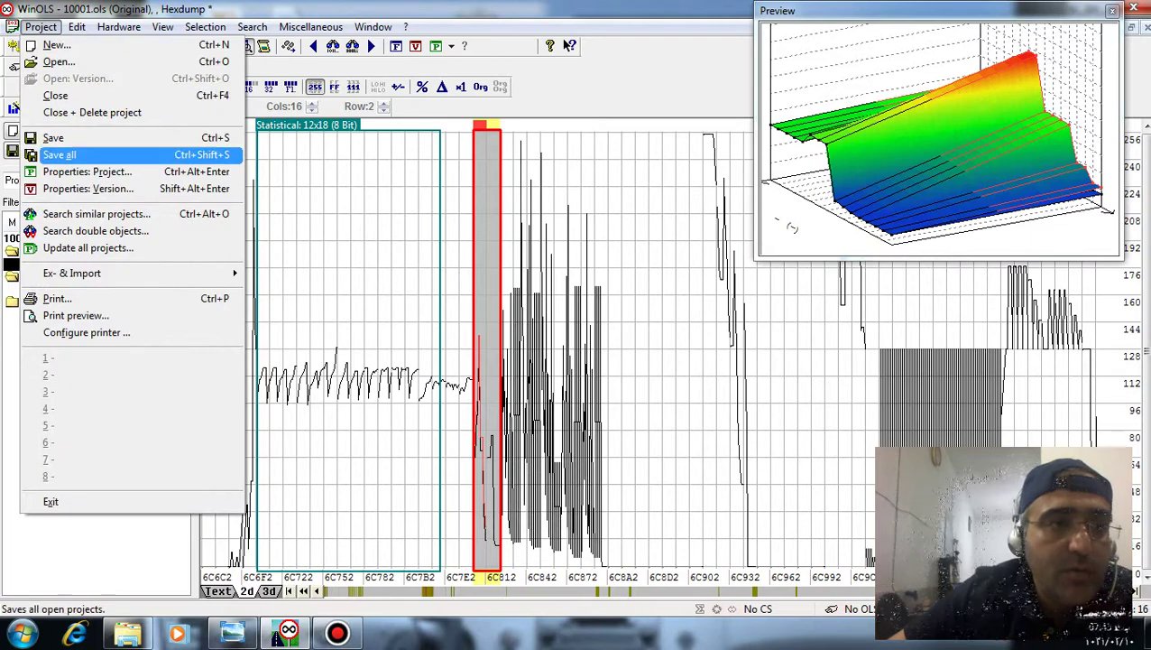
pyautogui.moveTo(72, 272)
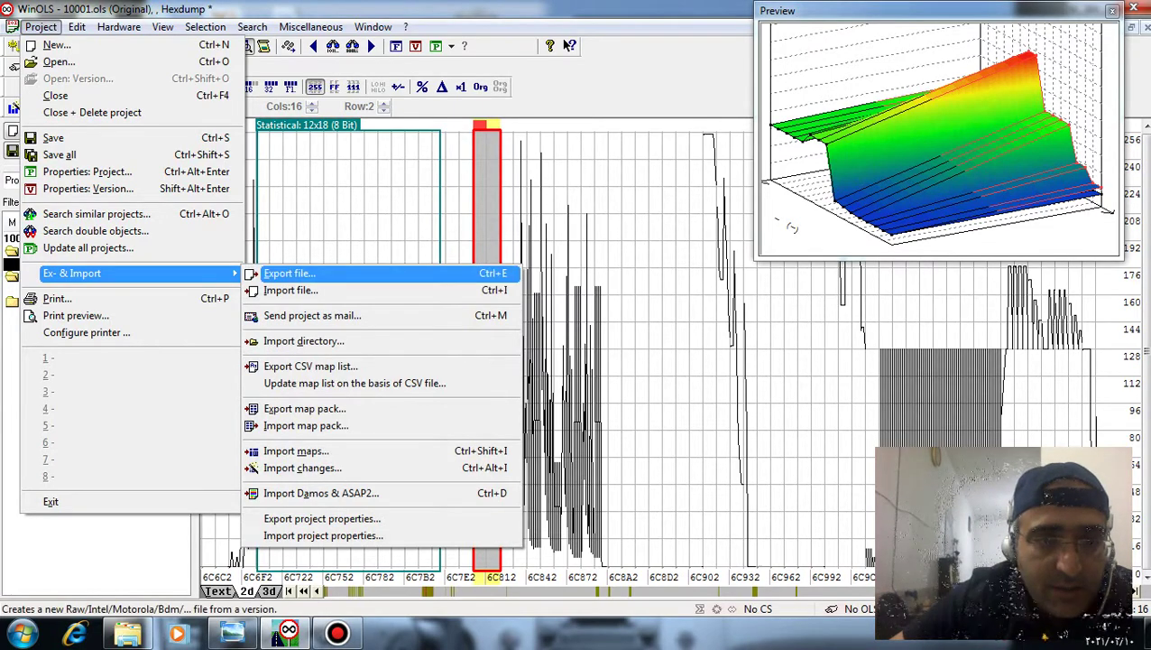
pyautogui.click(288, 272)
pyautogui.click(442, 380)
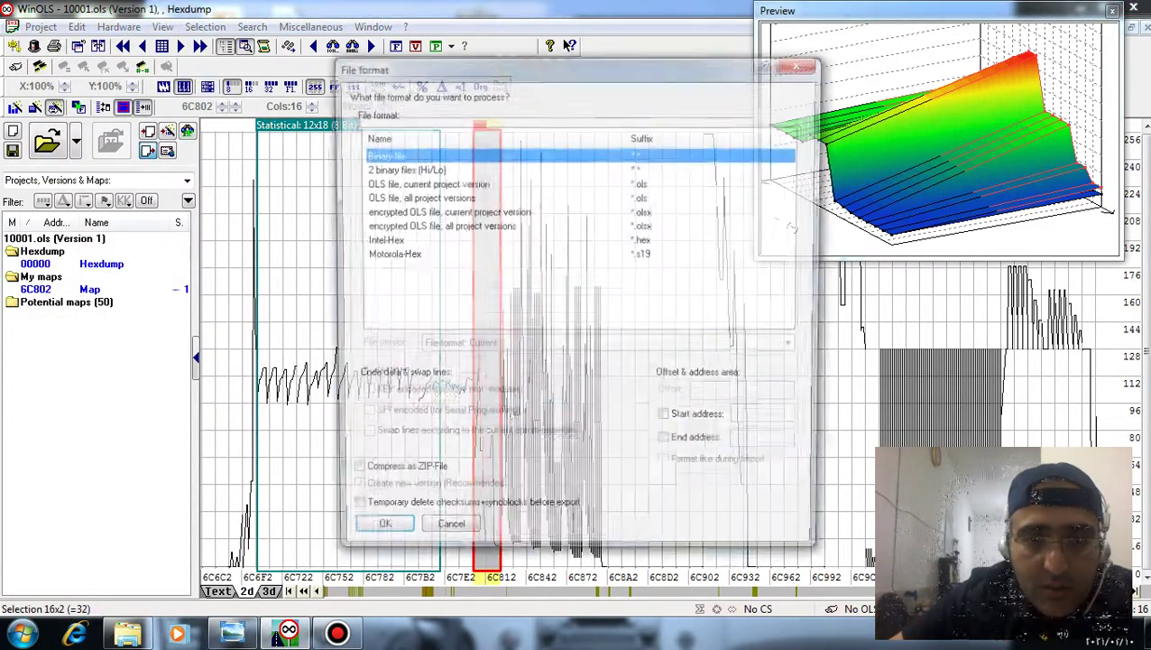
pyautogui.click(385, 523)
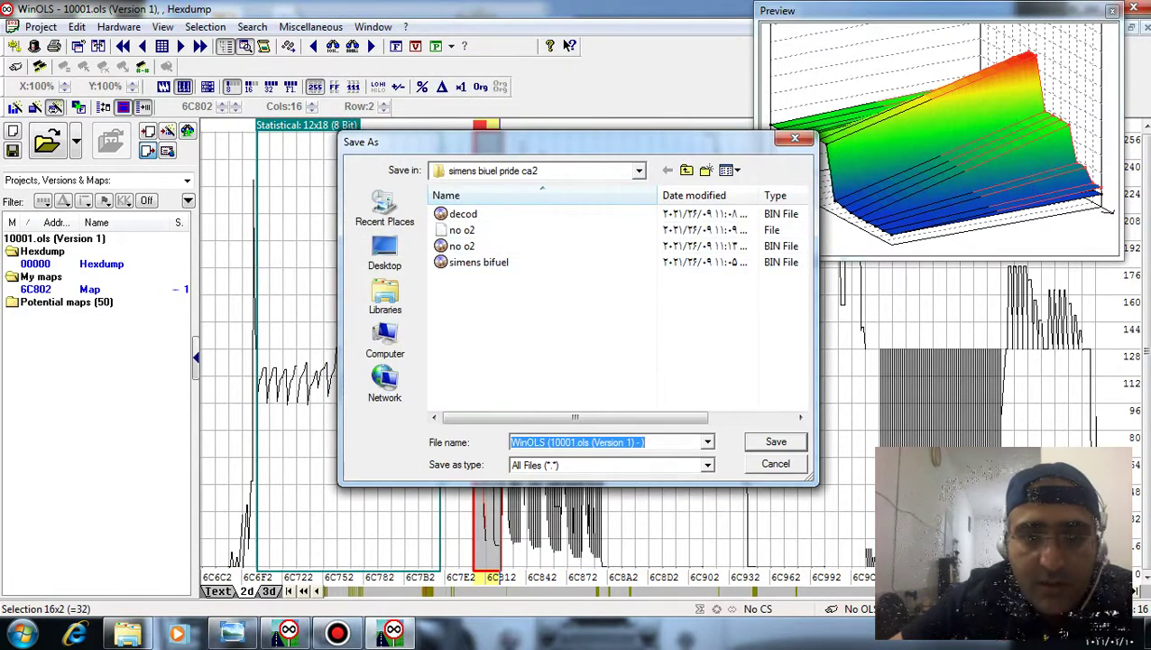
pyautogui.write('col')
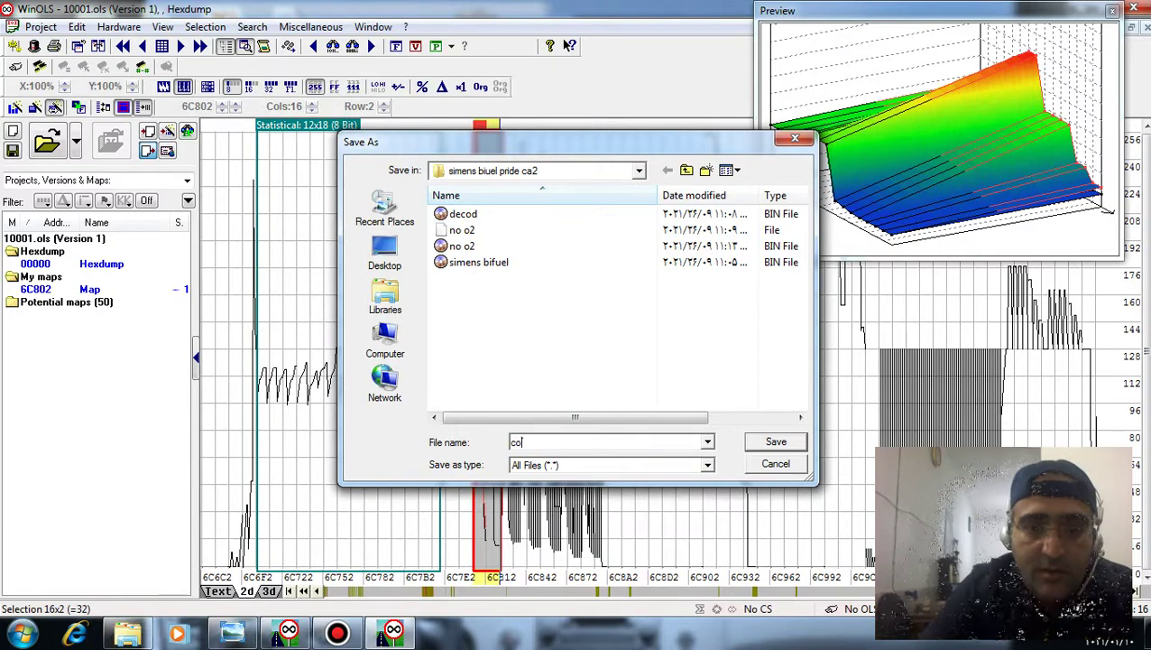
pyautogui.write('dstart')
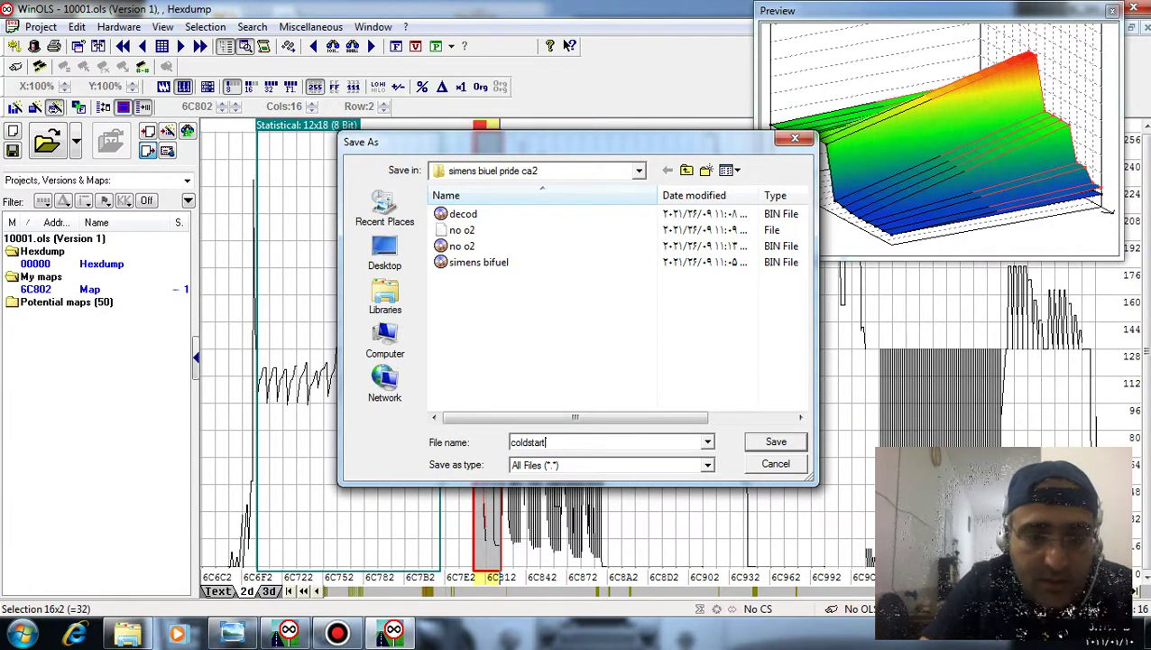
pyautogui.press('Return')
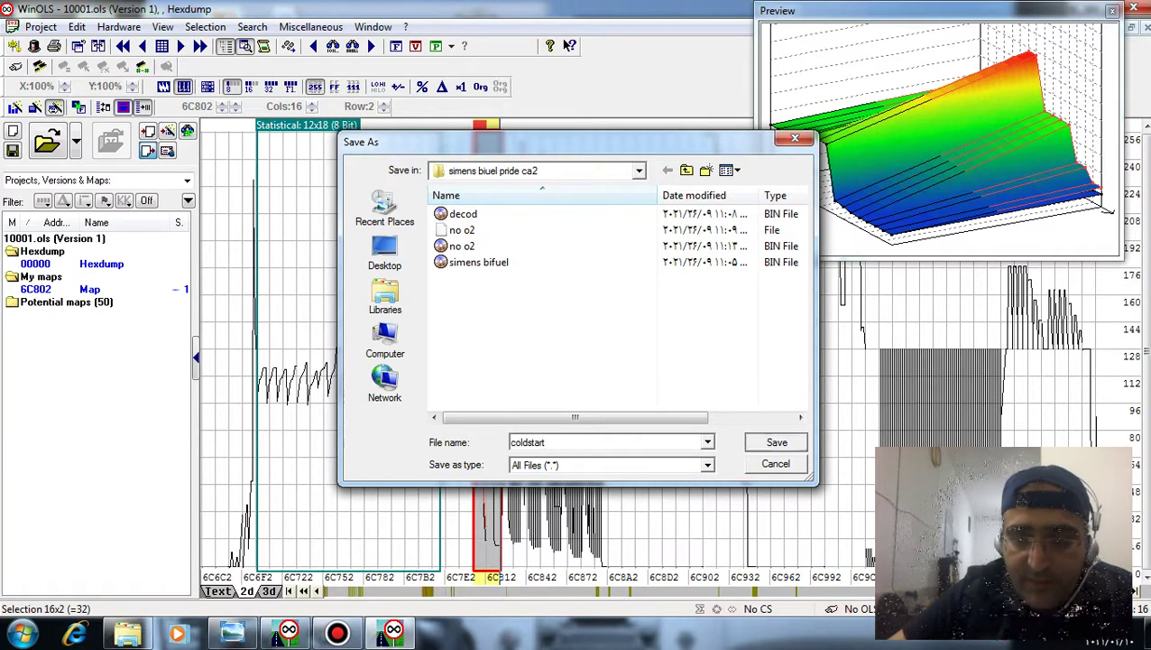